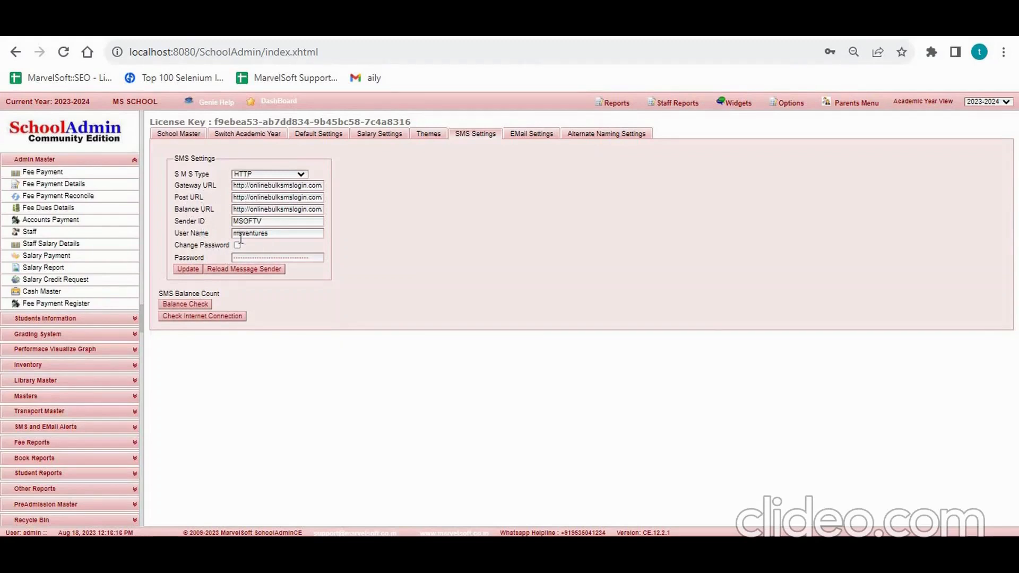
Save the HTTP SMS gateway settings and check the SMS balance.
left_click(183, 269)
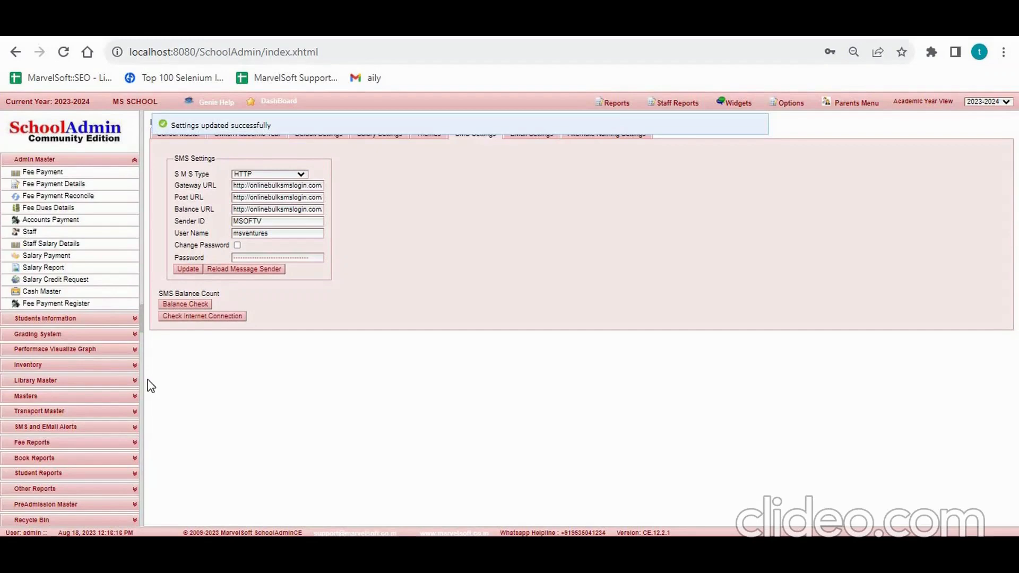
left_click(193, 305)
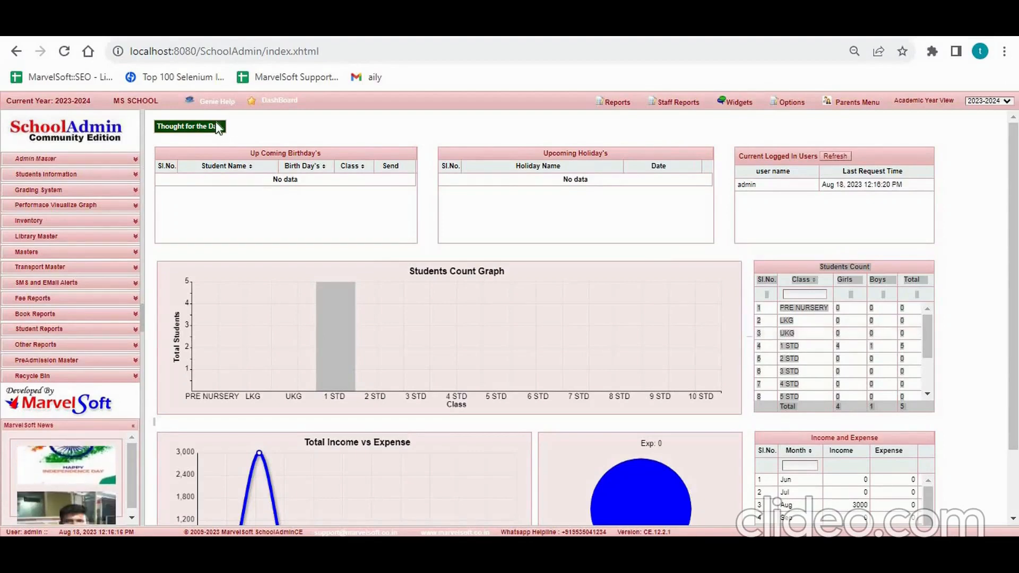
Find the second listed student of class 1 STD, section A, in the student records.
left_click(59, 178)
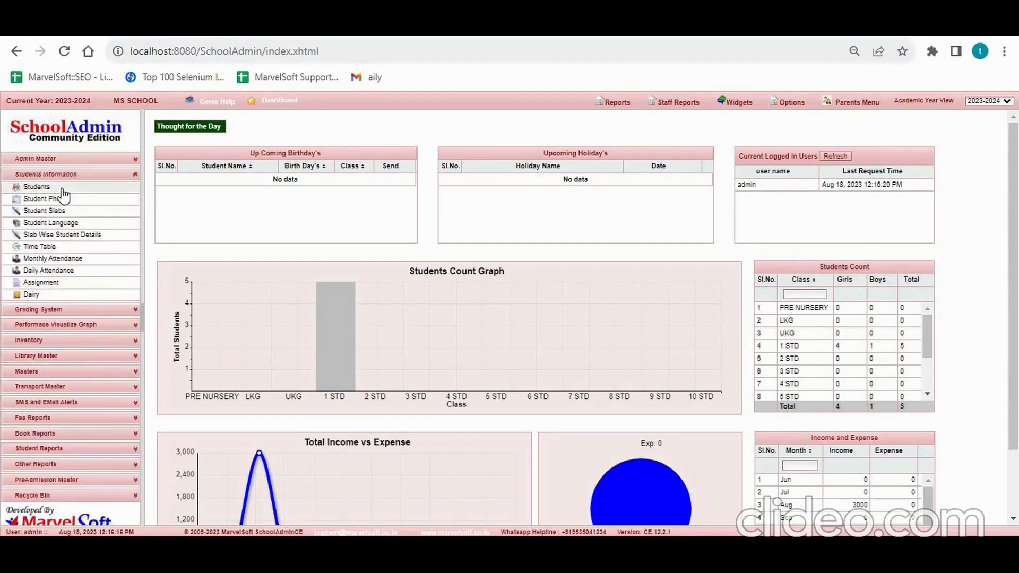
left_click(62, 193)
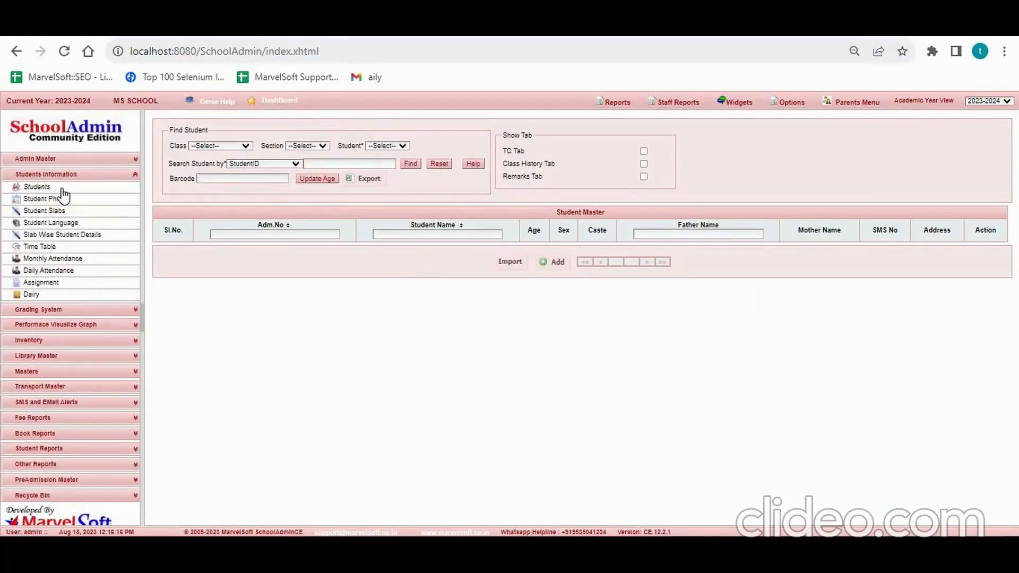
left_click(213, 146)
left_click(212, 191)
left_click(305, 145)
left_click(300, 166)
left_click(381, 149)
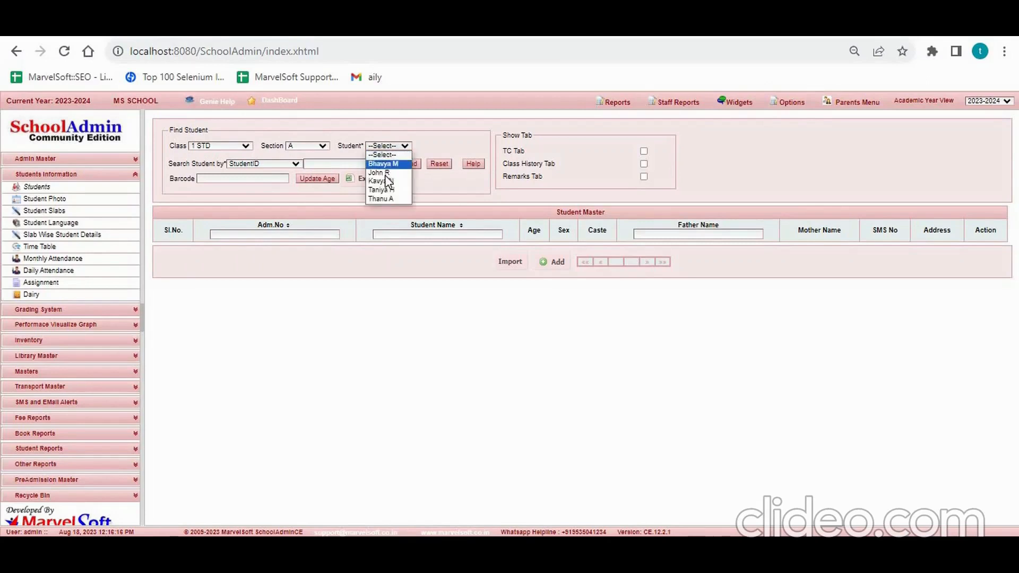
left_click(383, 179)
left_click(411, 164)
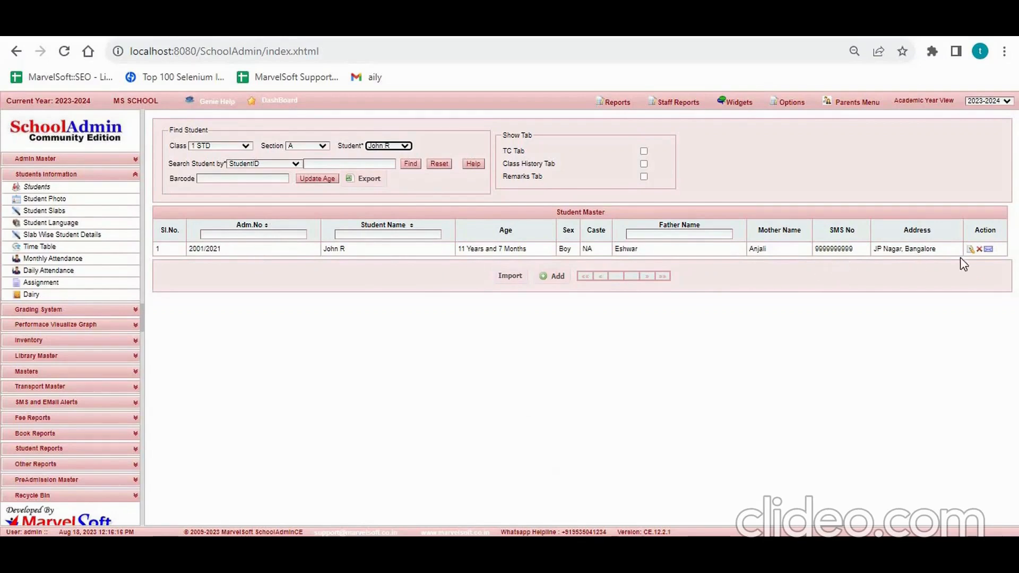
Update the found student's record with the mobile number and LKG as the joining class.
left_click(972, 249)
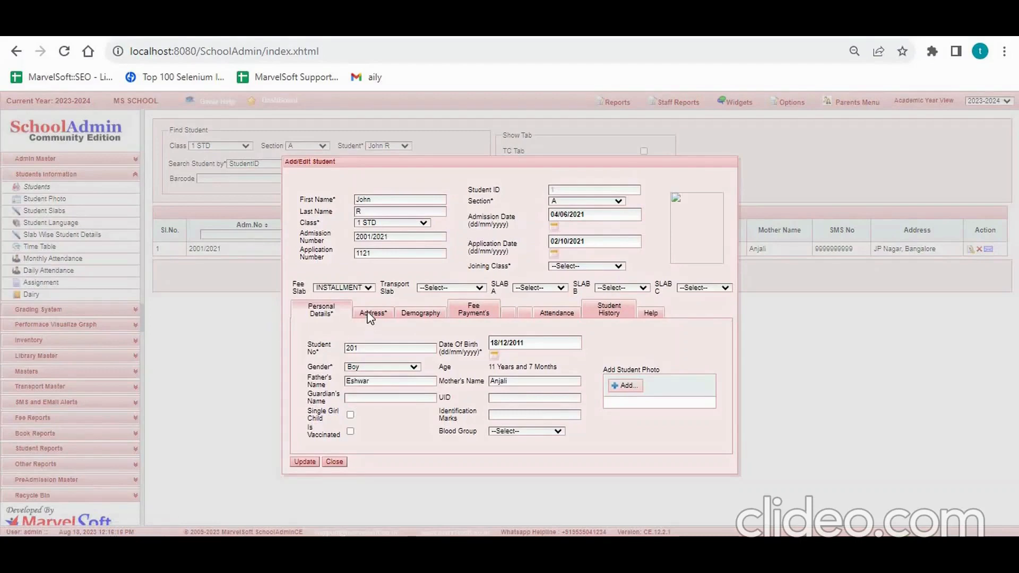
left_click(371, 316)
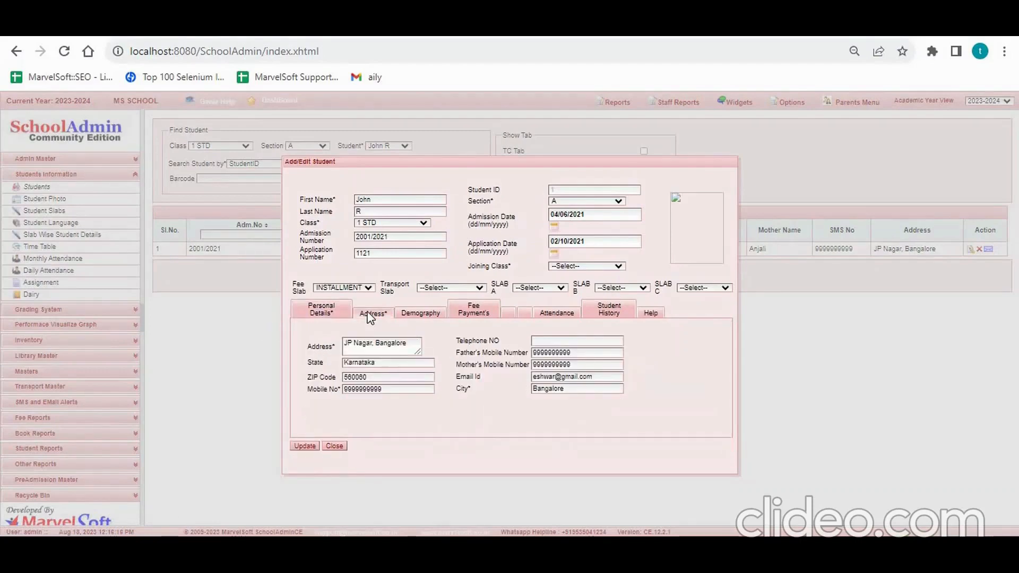
double_click(395, 389)
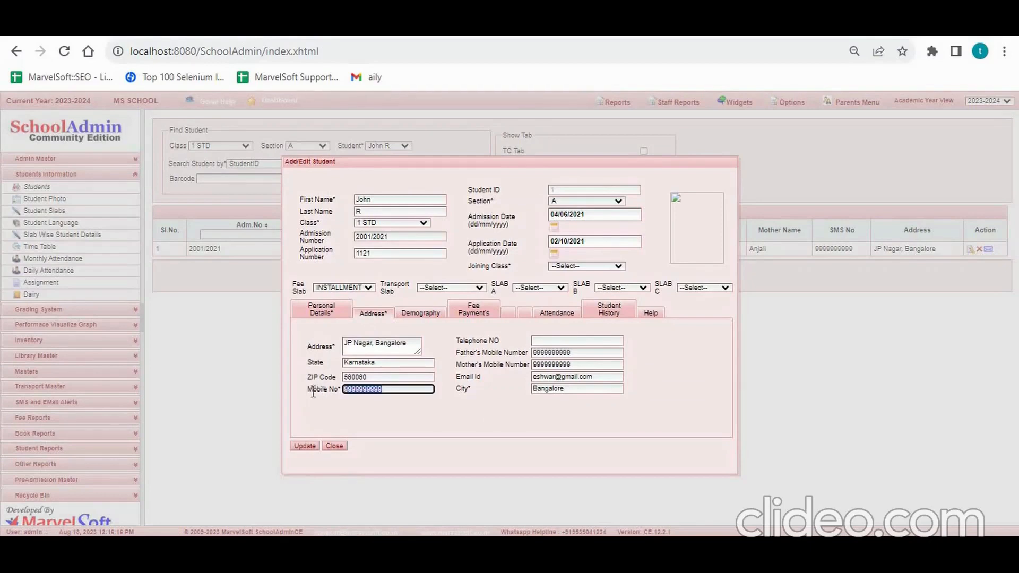
type("99999999999")
left_click(562, 263)
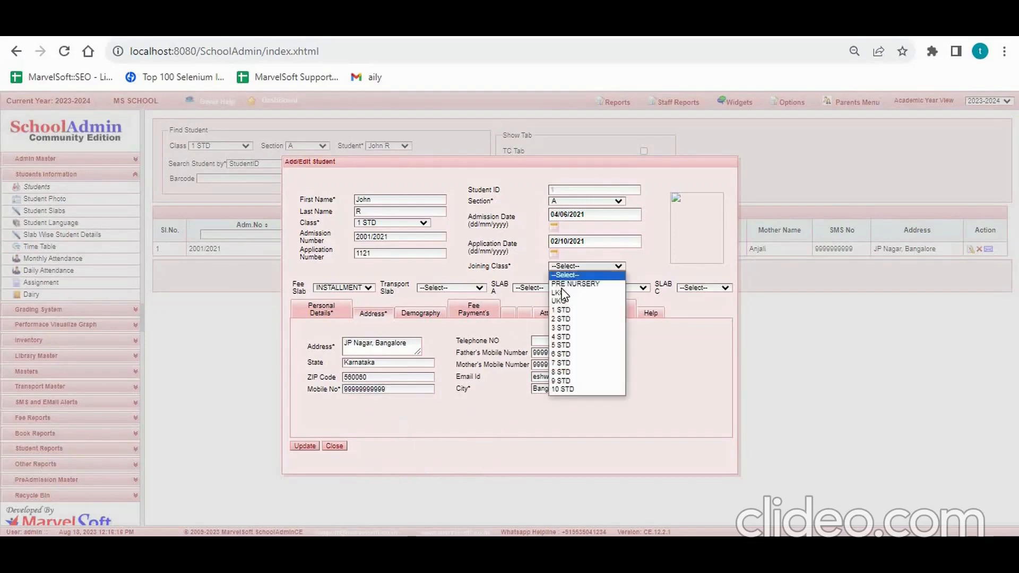
left_click(571, 291)
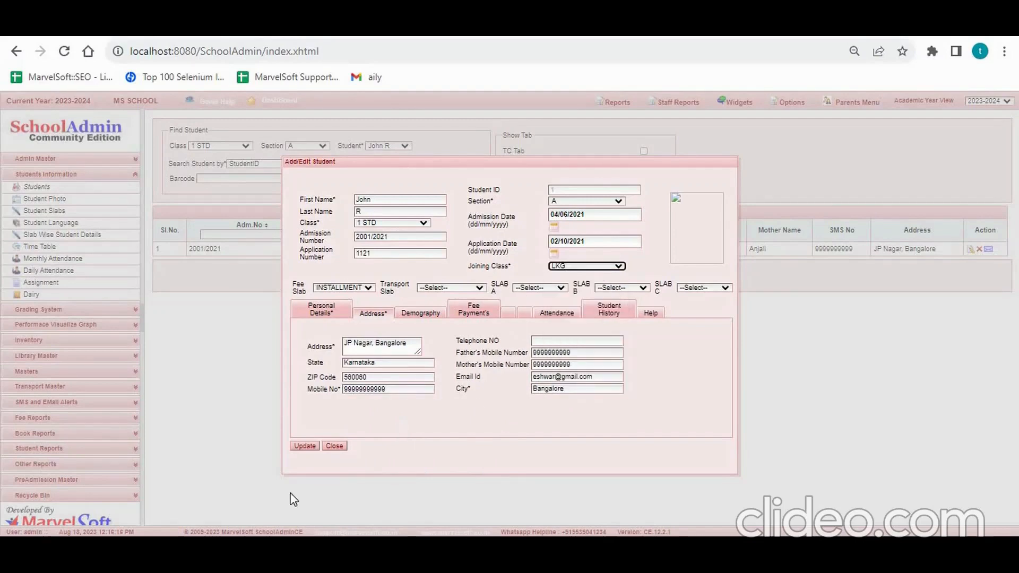
left_click(304, 447)
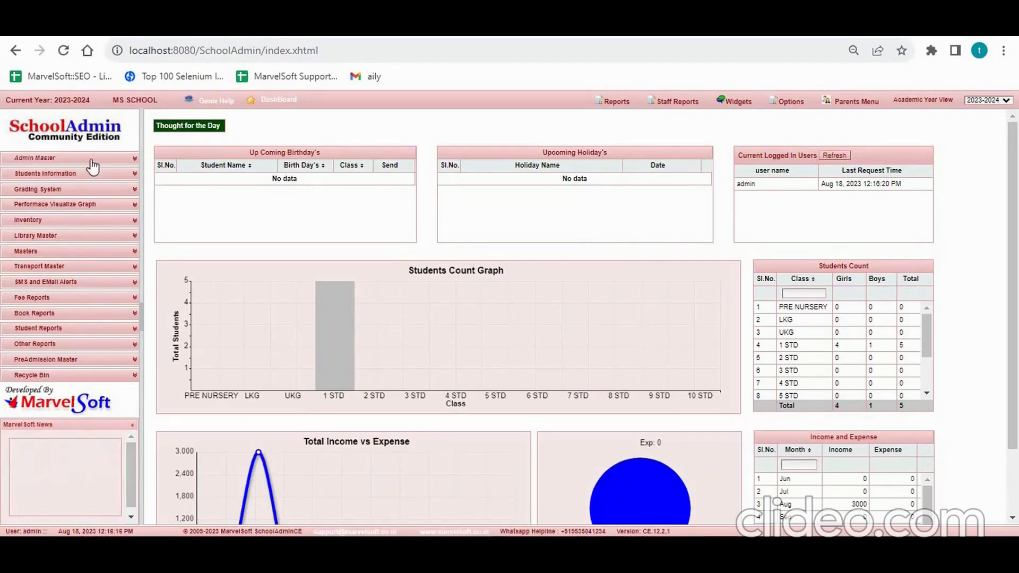
List the staff members of type PRIMARY in the staff master.
left_click(59, 161)
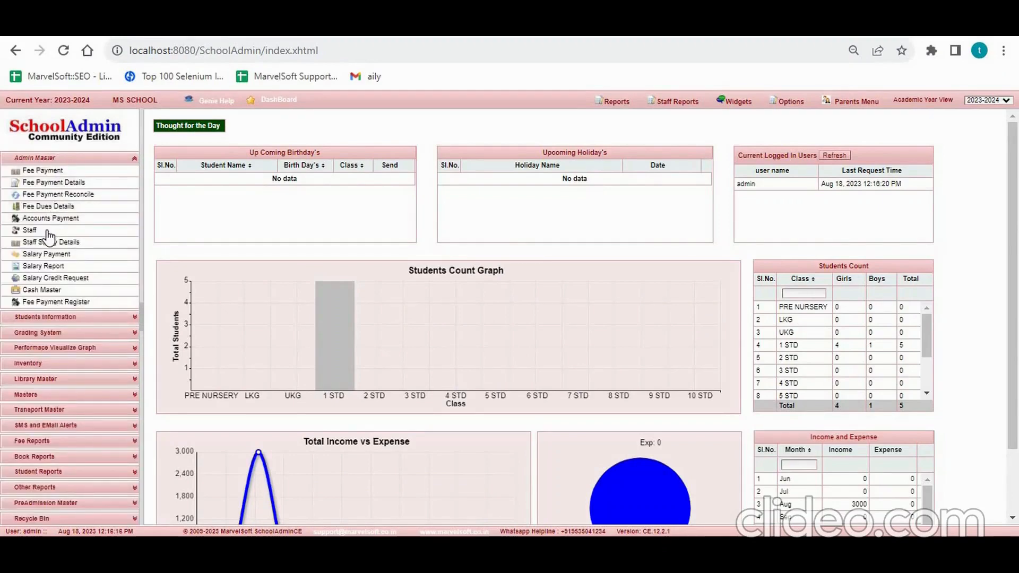
left_click(33, 231)
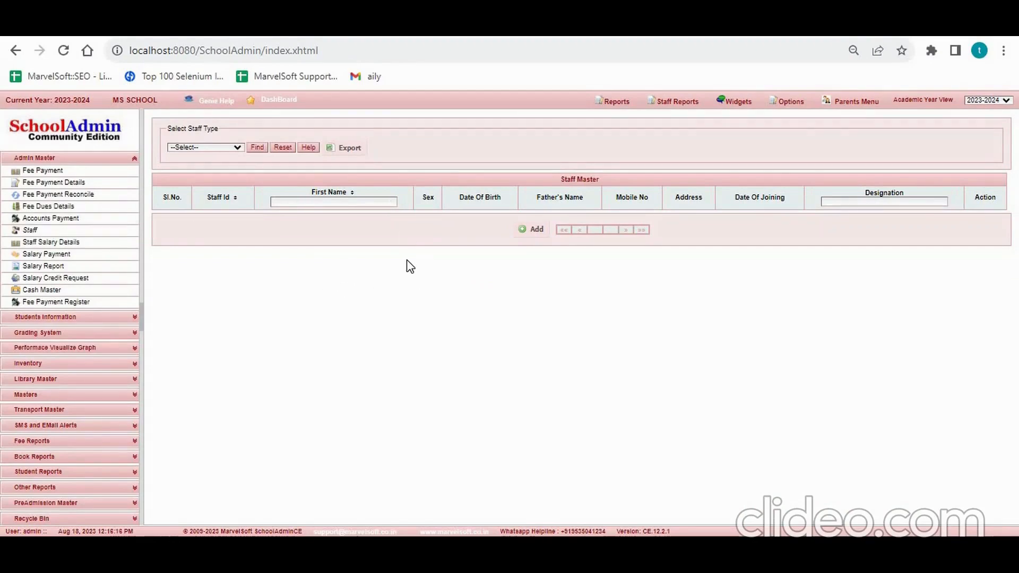
left_click(202, 147)
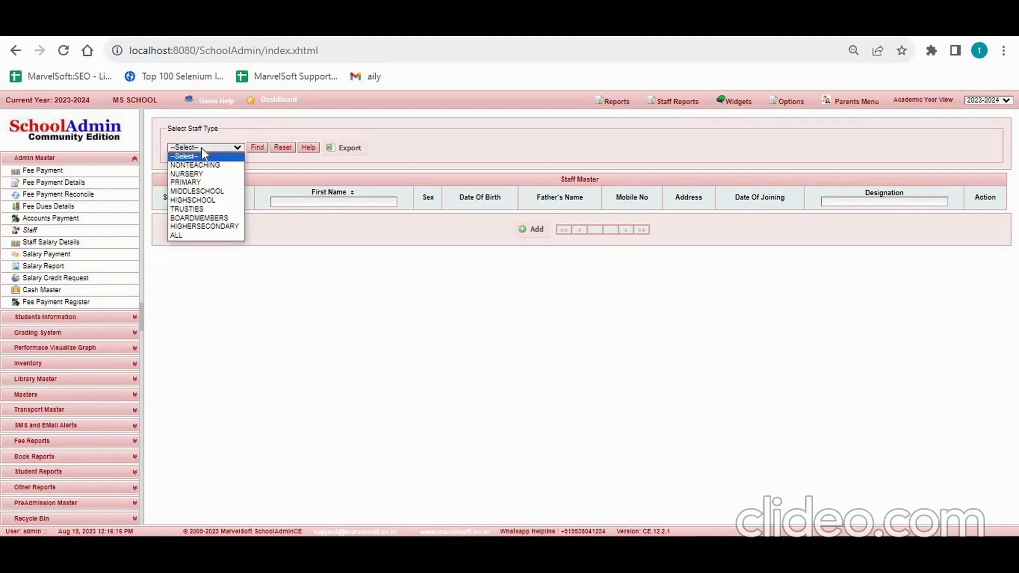
left_click(201, 182)
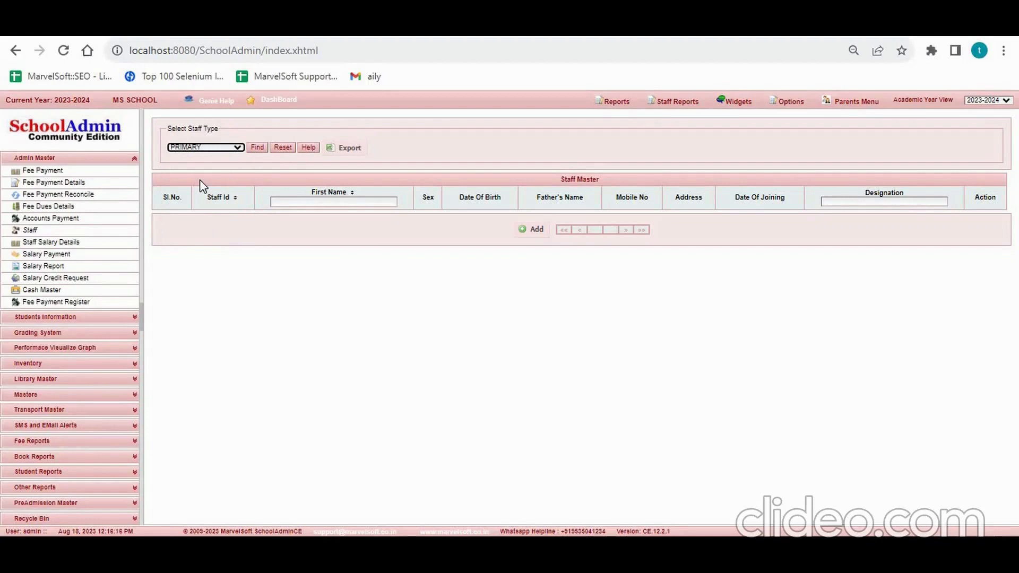
left_click(257, 147)
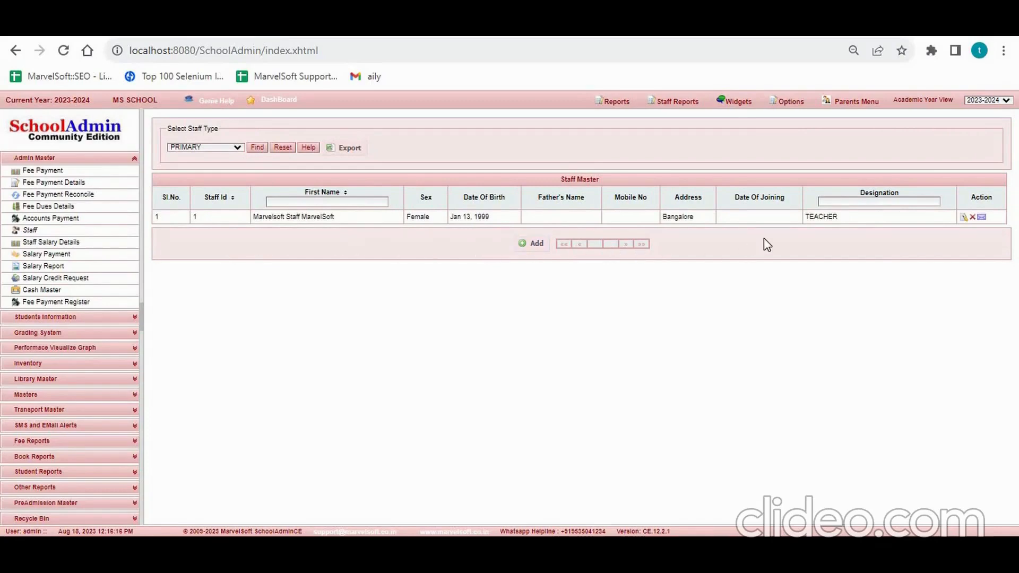
Enter the mobile number in the listed teacher's address details, update the record and close it.
left_click(963, 218)
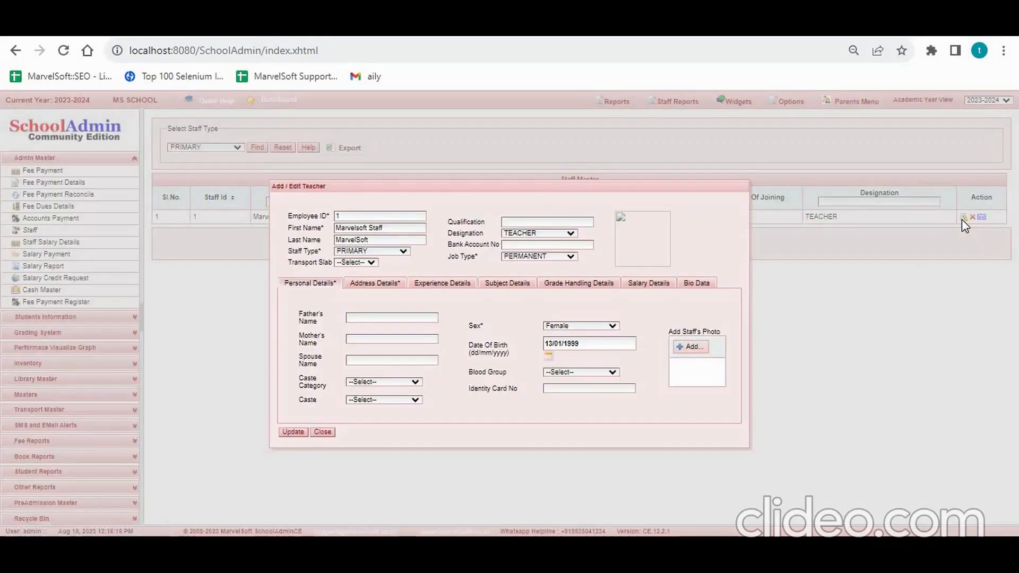
left_click(364, 287)
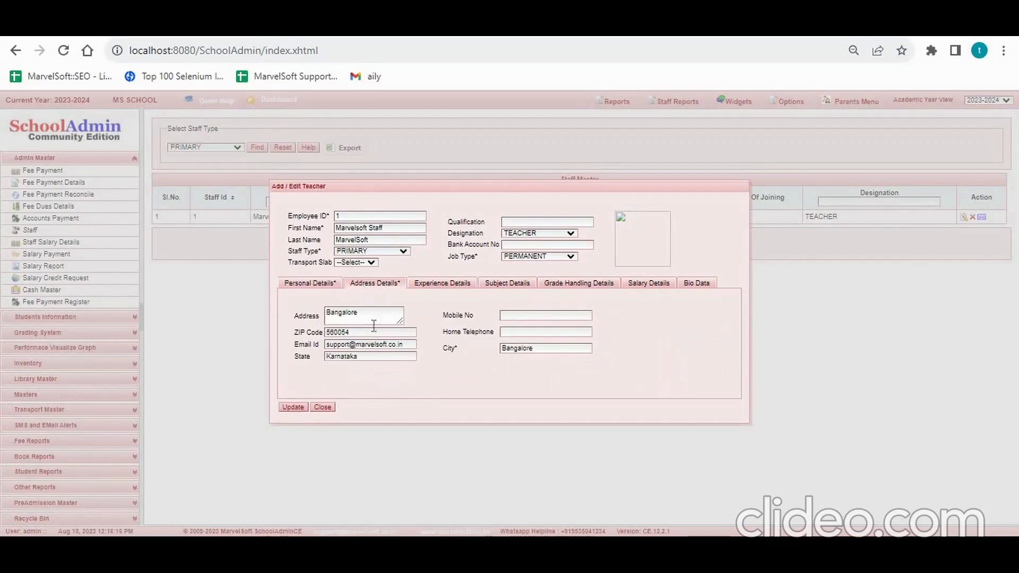
left_click(527, 315)
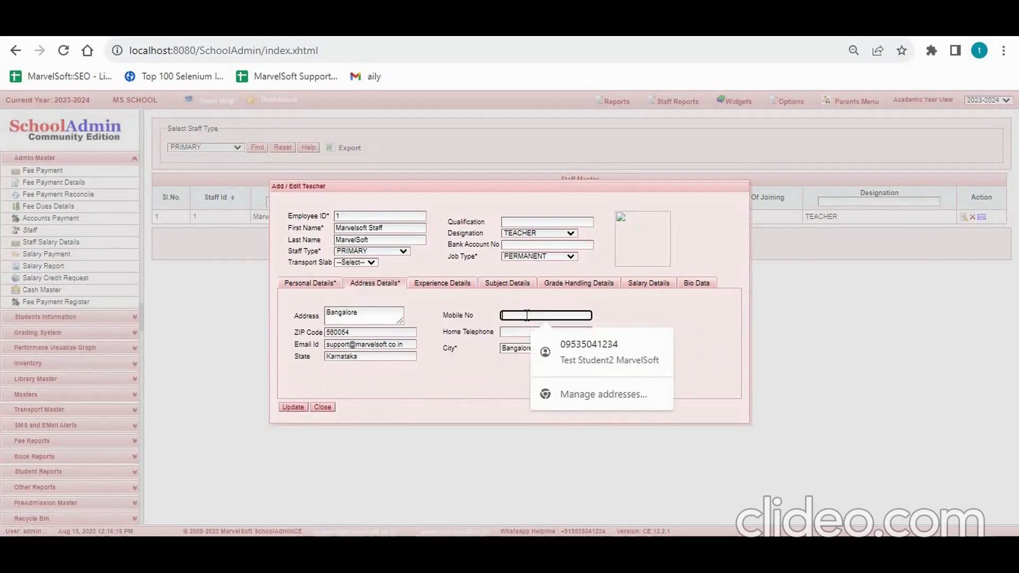
type("99999999")
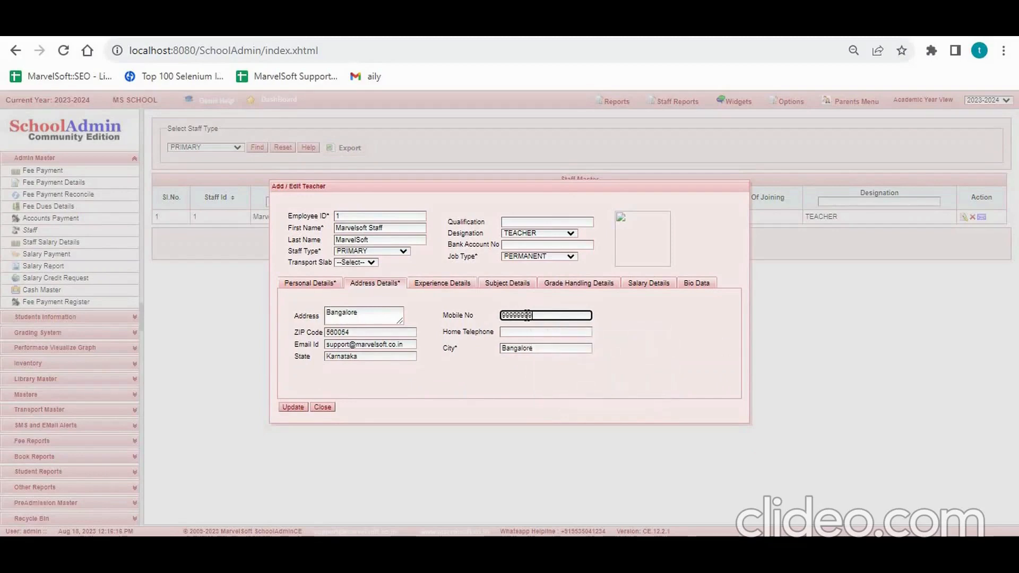
type("999")
left_click(290, 408)
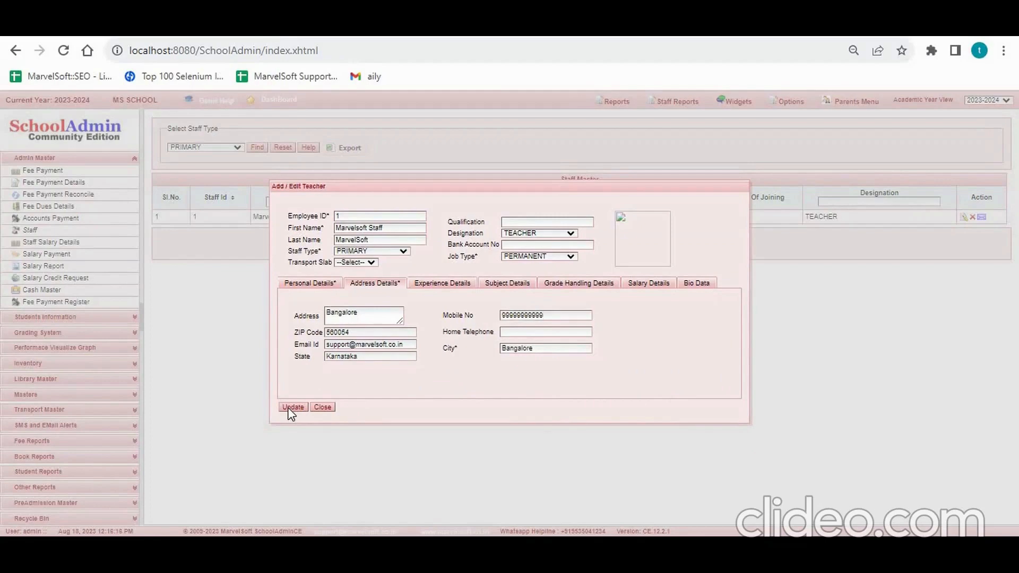
left_click(327, 409)
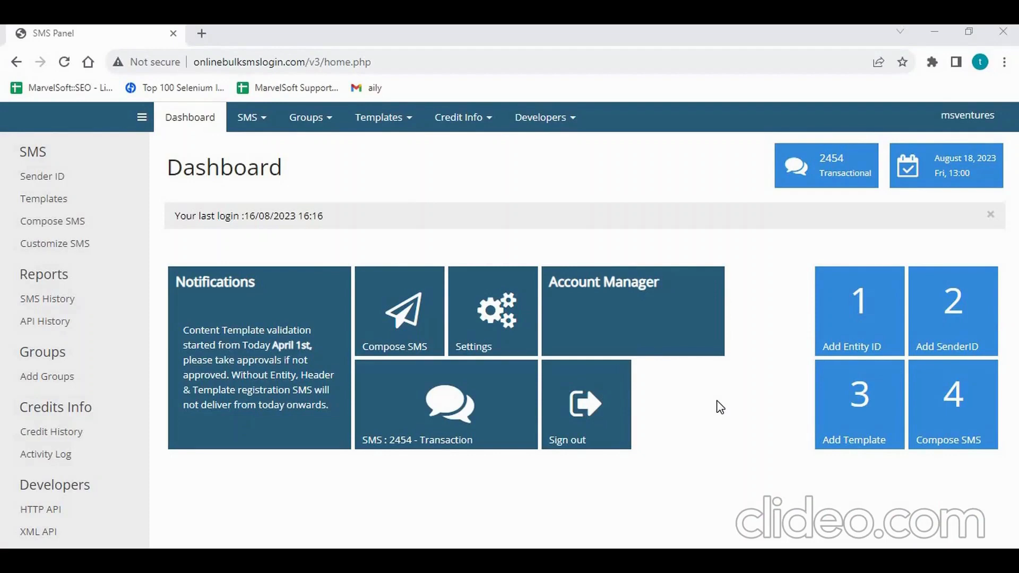
Switch to the online SMS Panel and download its message templates.
left_click(33, 207)
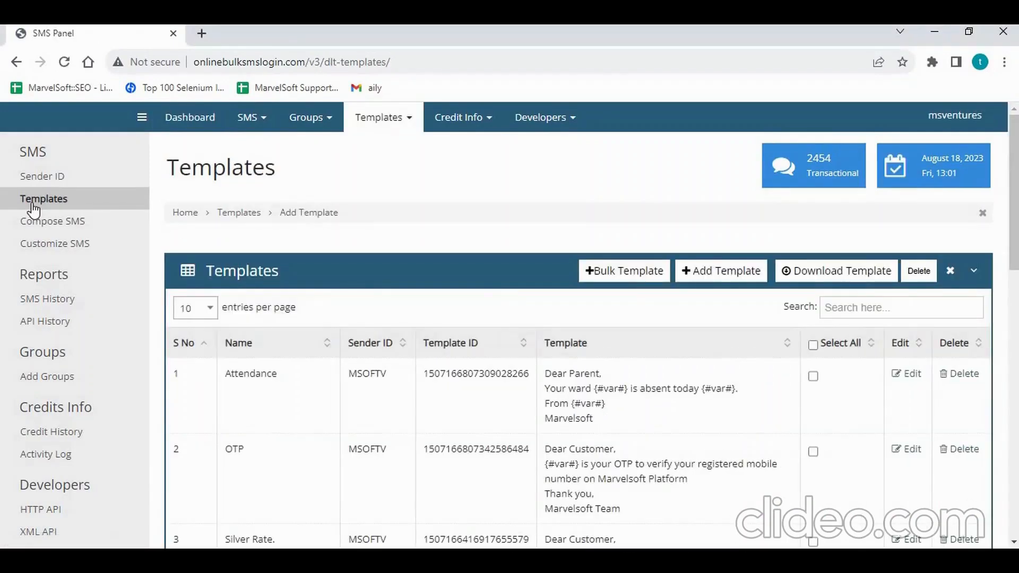
left_click(858, 277)
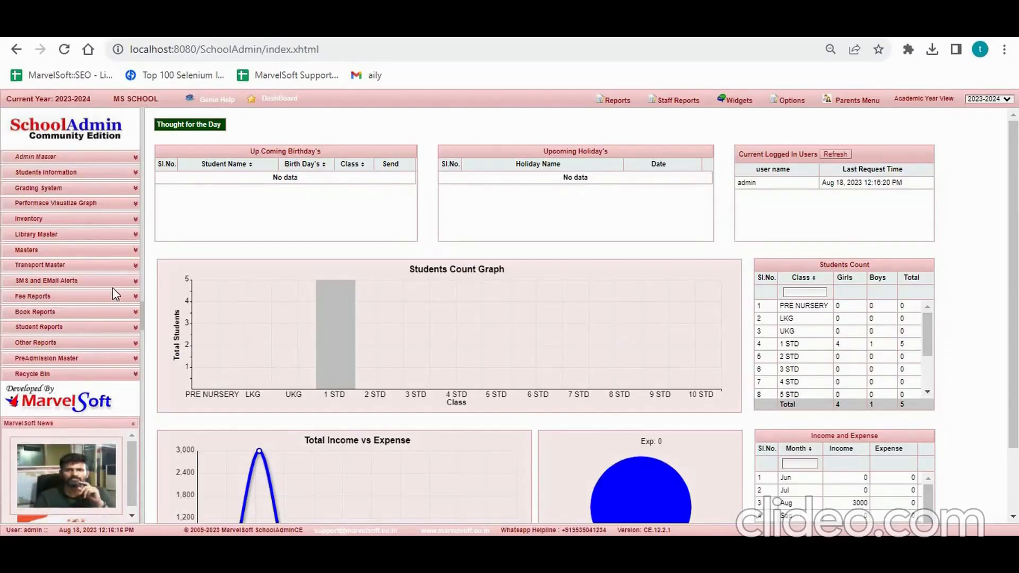
Switch back to SchoolAdmin and start a new SMS template in the SMS template master.
left_click(82, 286)
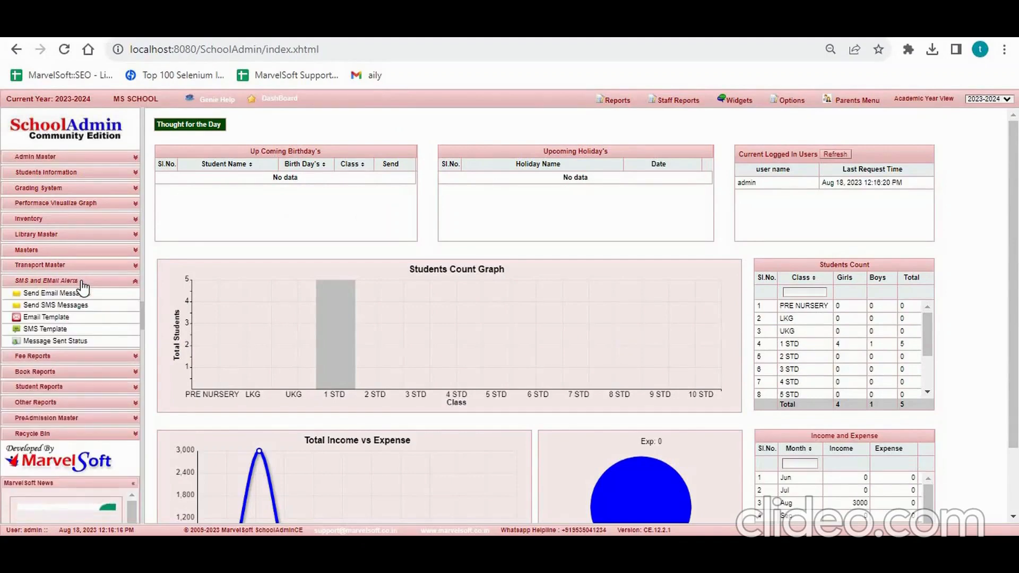
left_click(75, 330)
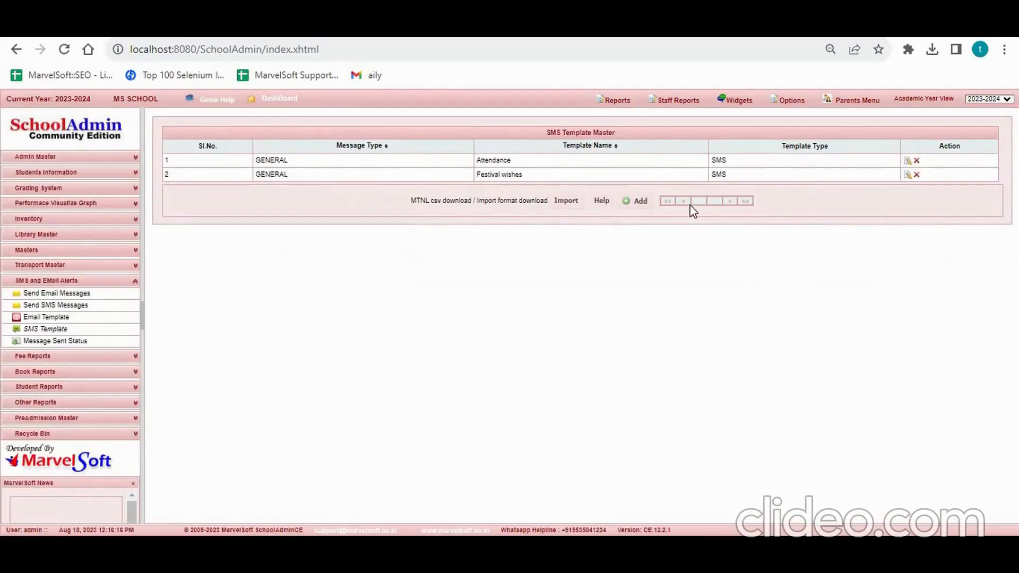
left_click(639, 201)
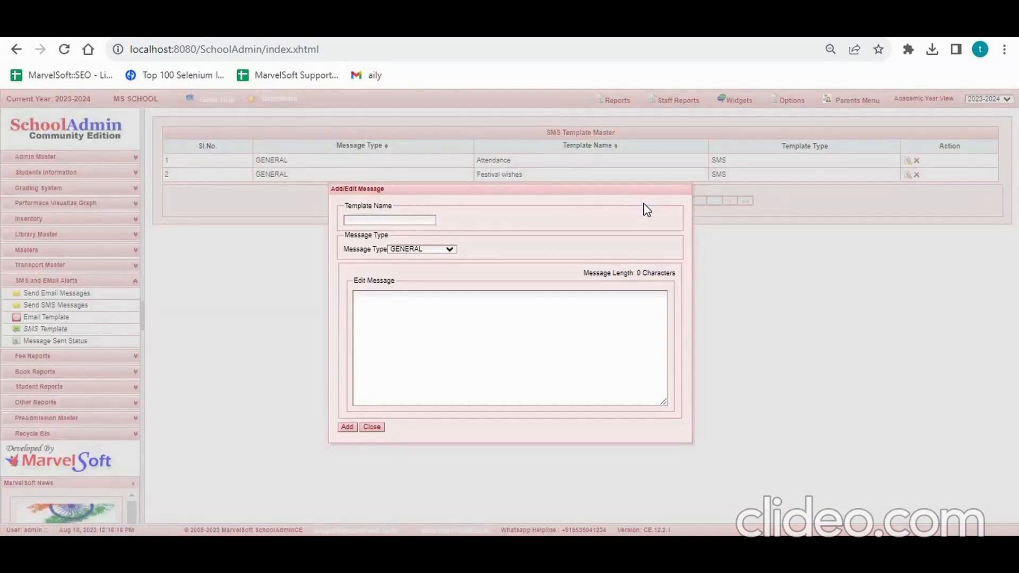
Name the new SMS template Attendance, copying the name from the SMS Panel's template list.
left_click(375, 220)
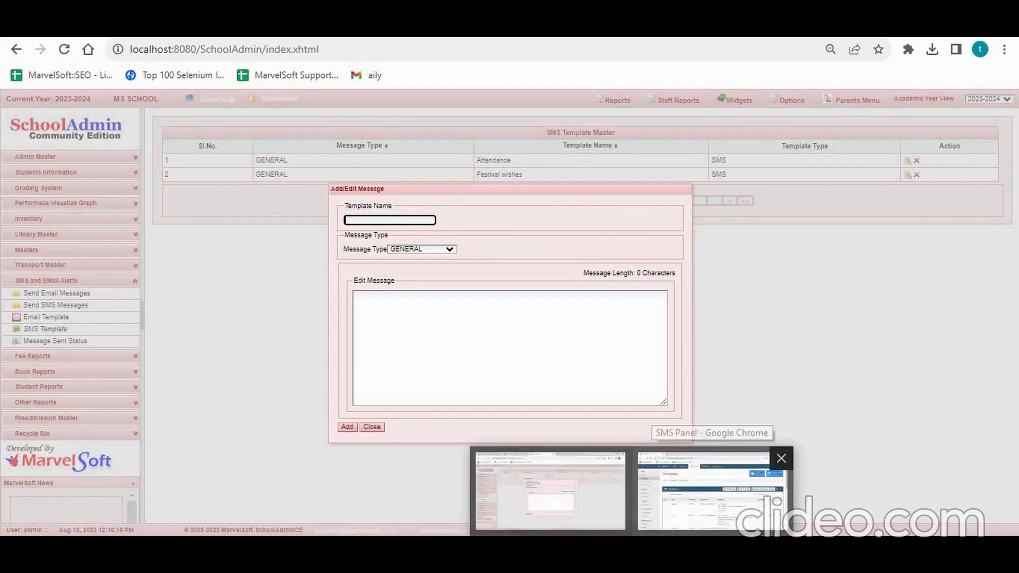
left_click(706, 489)
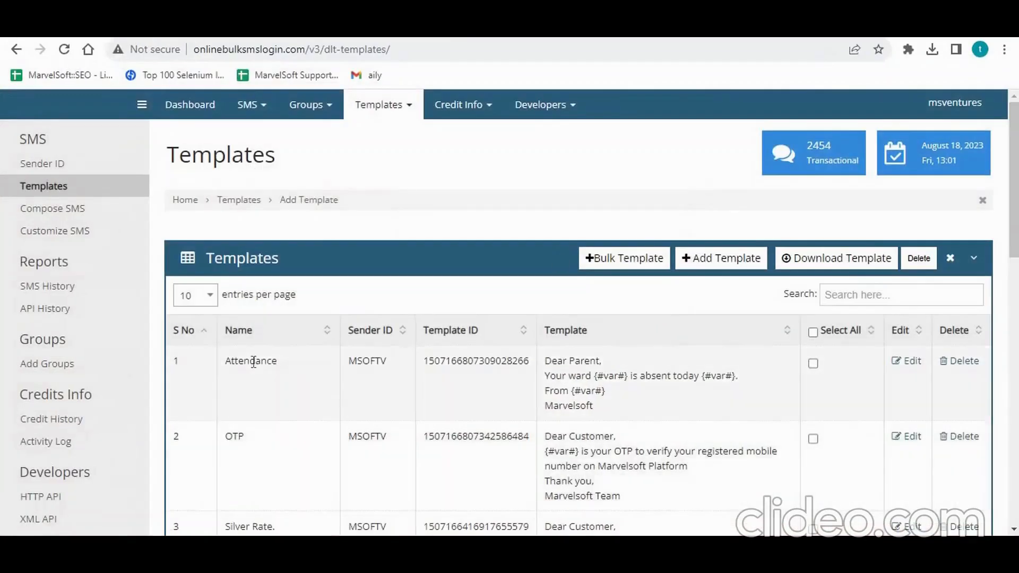
double_click(254, 362)
key("ctrl+c")
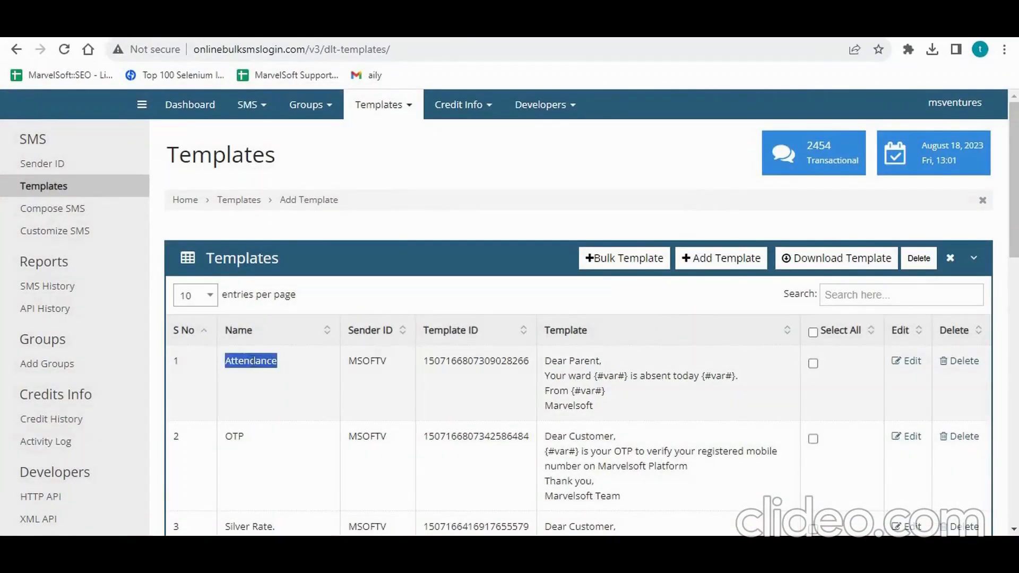
key("alt+Tab")
left_click(361, 221)
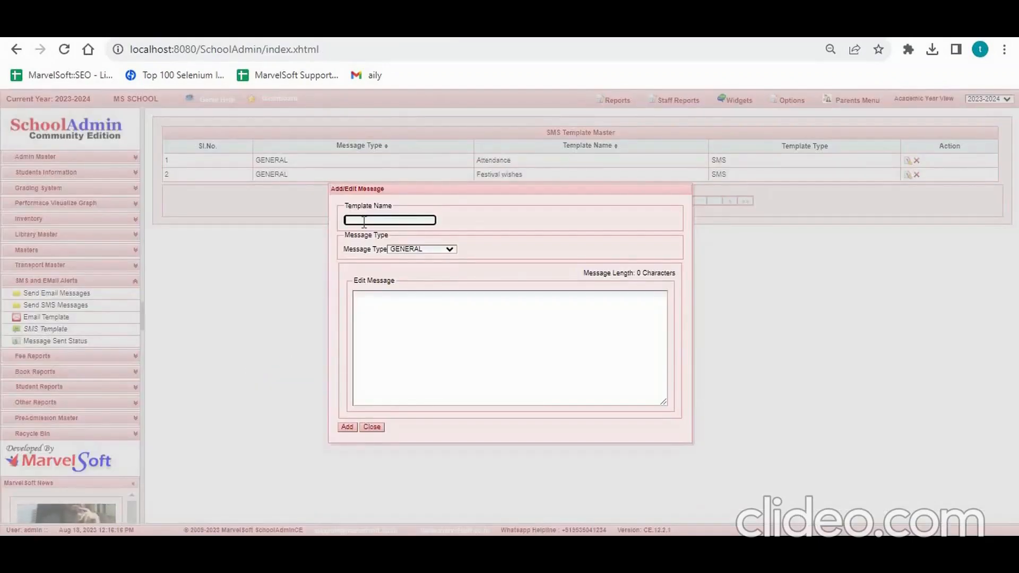
key("ctrl+v")
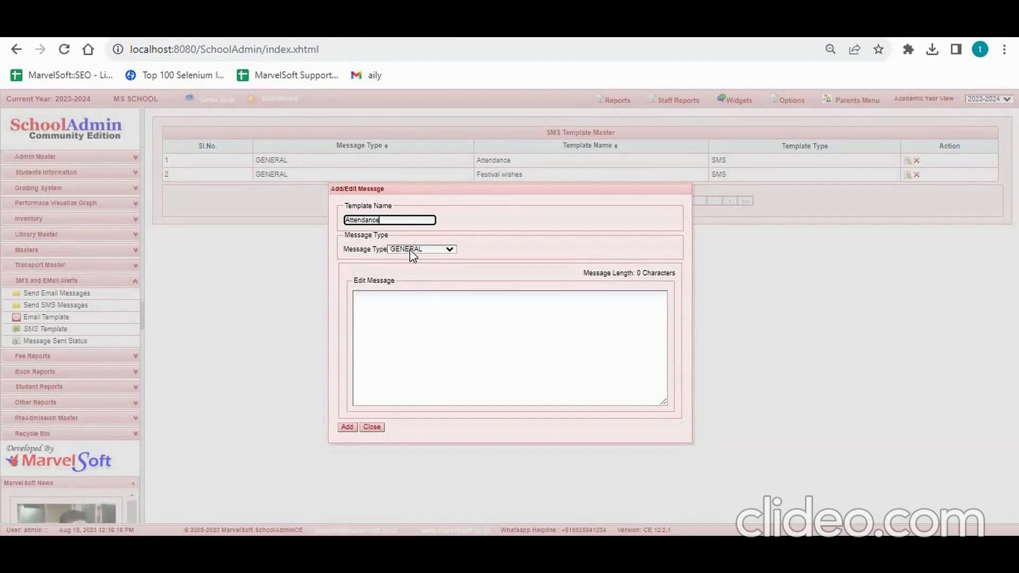
Copy the Attendance message, from "Dear Parent," to "Marvelsoft", from the SMS Panel into the new template's message, add the template and close the form.
left_click(402, 334)
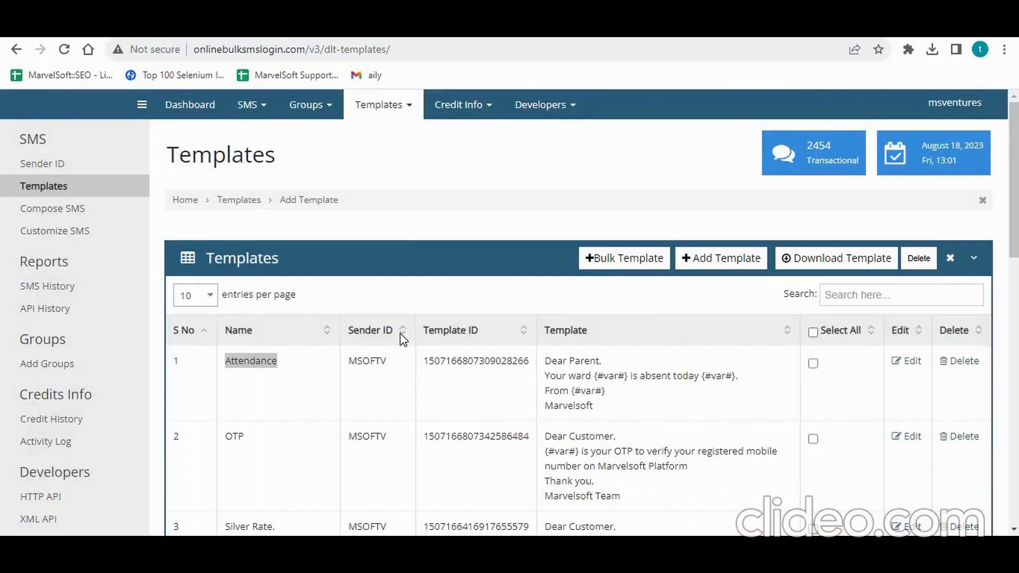
double_click(252, 361)
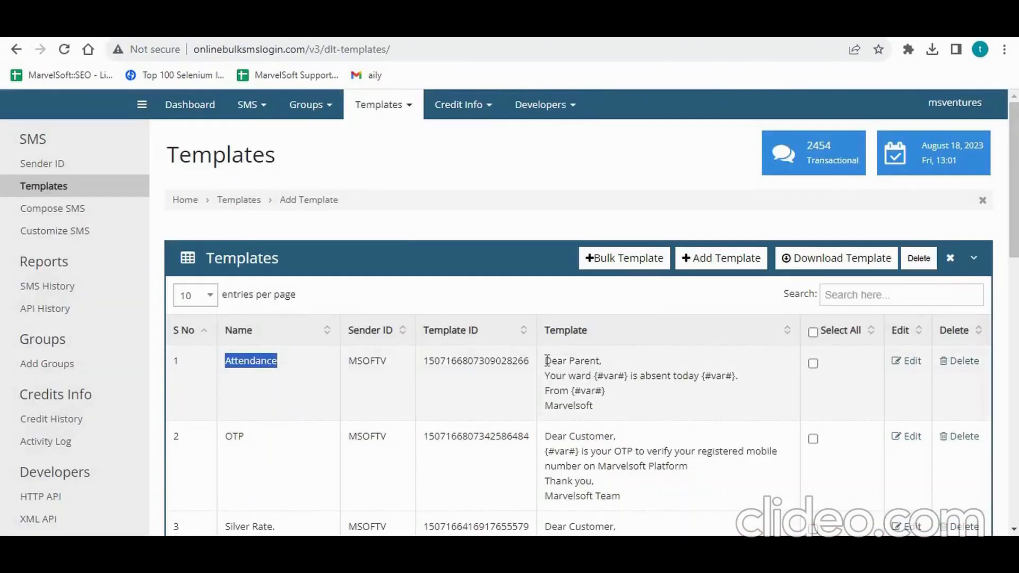
left_click_drag(548, 361, 621, 413)
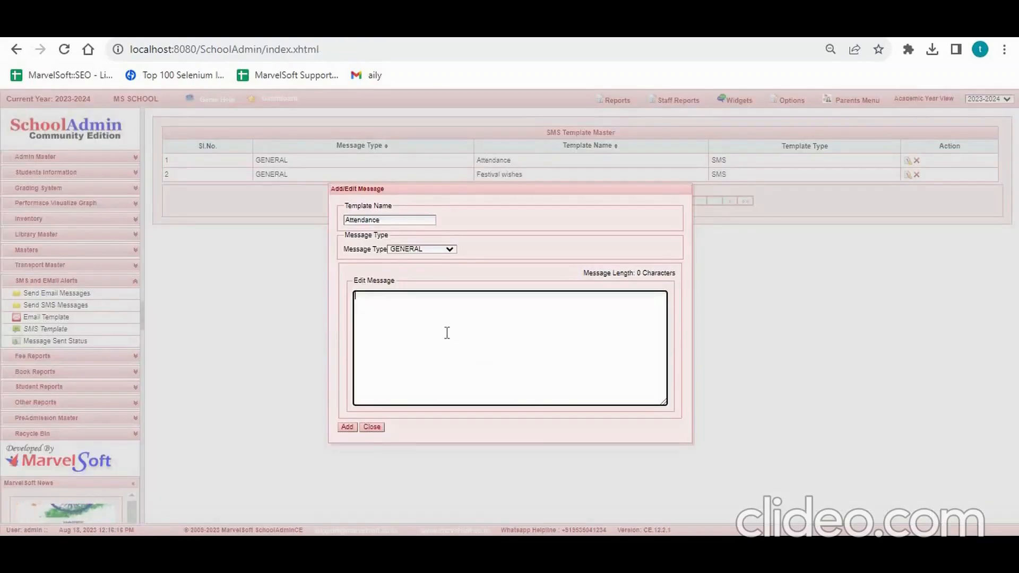
type("Dear Parent, Your ward {#var#} is absent today {#var#}. From {#var#} Marvelsoft")
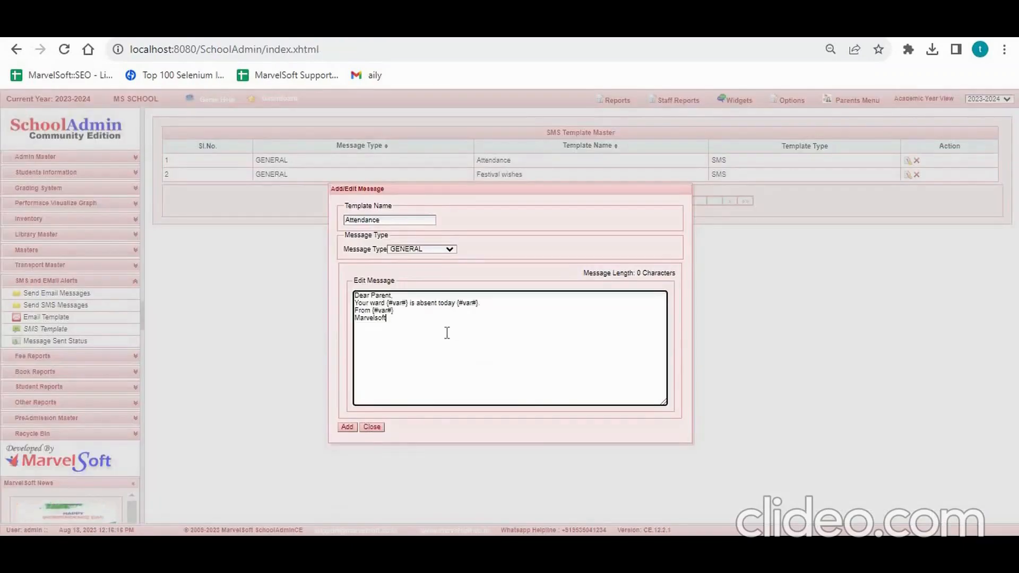
left_click(352, 428)
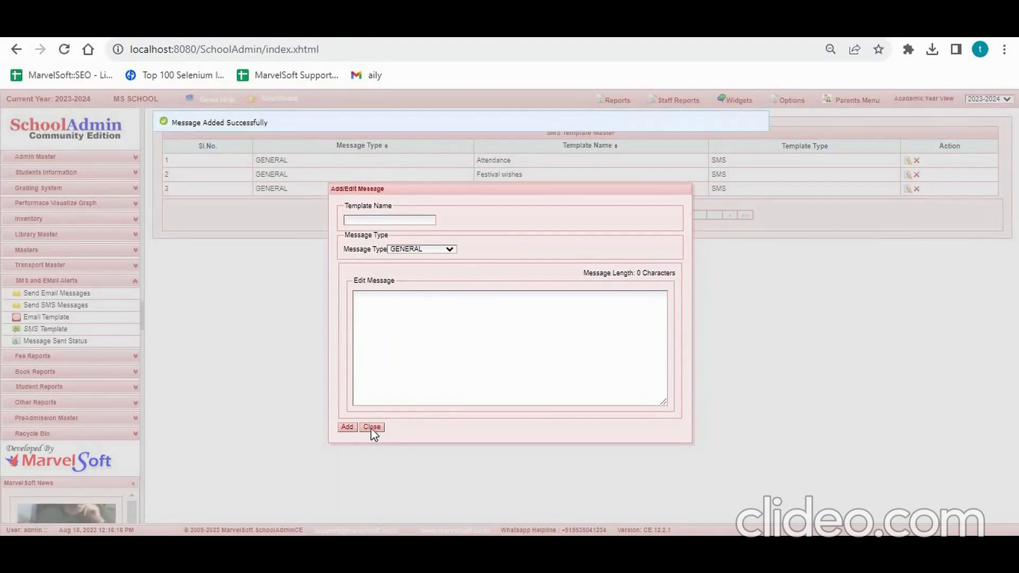
left_click(372, 428)
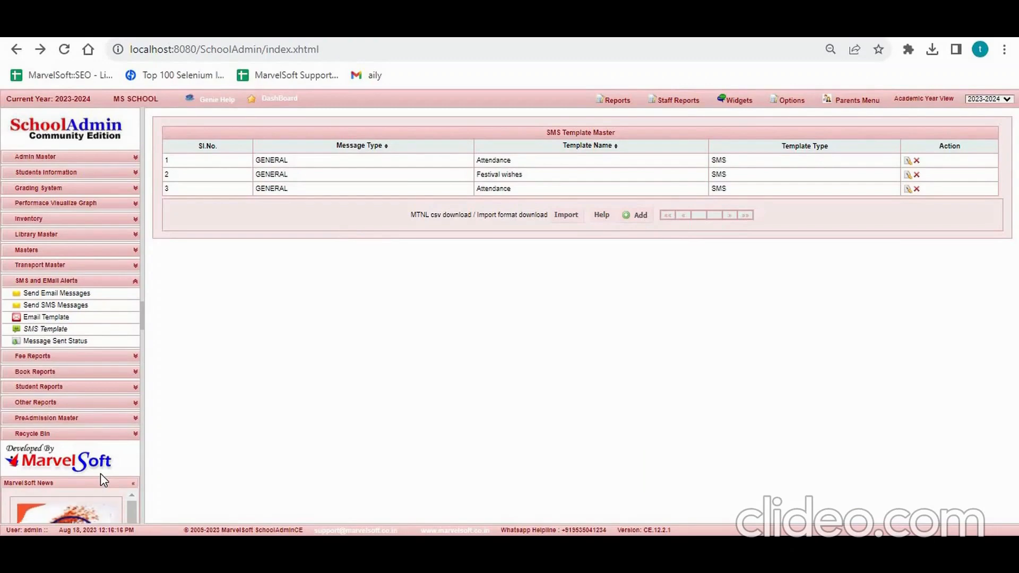
Import SMS templates from the desktop file mtnl-sms.csv, uploading it and completing the import before closing the dialog.
left_click(565, 215)
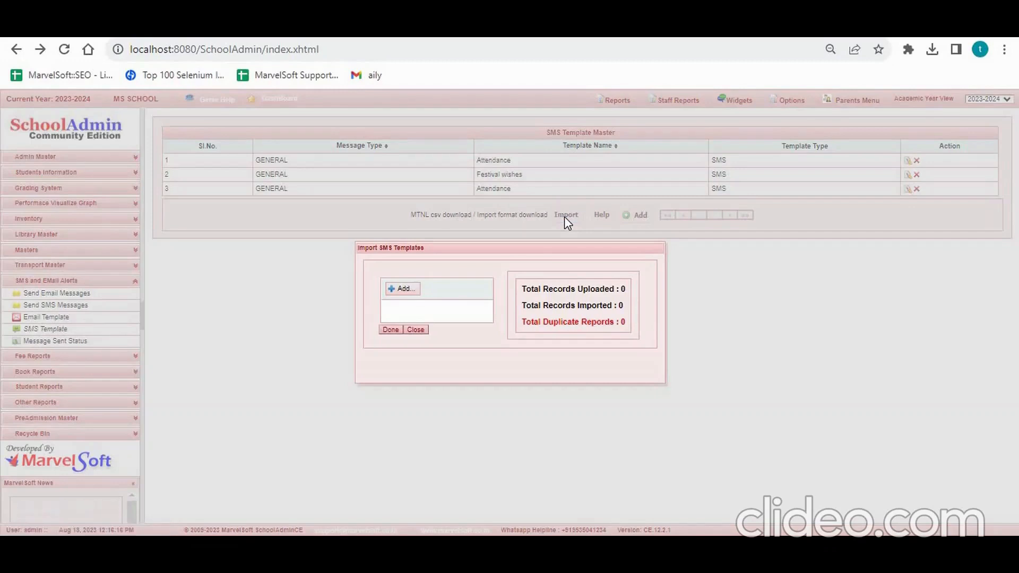
left_click(397, 290)
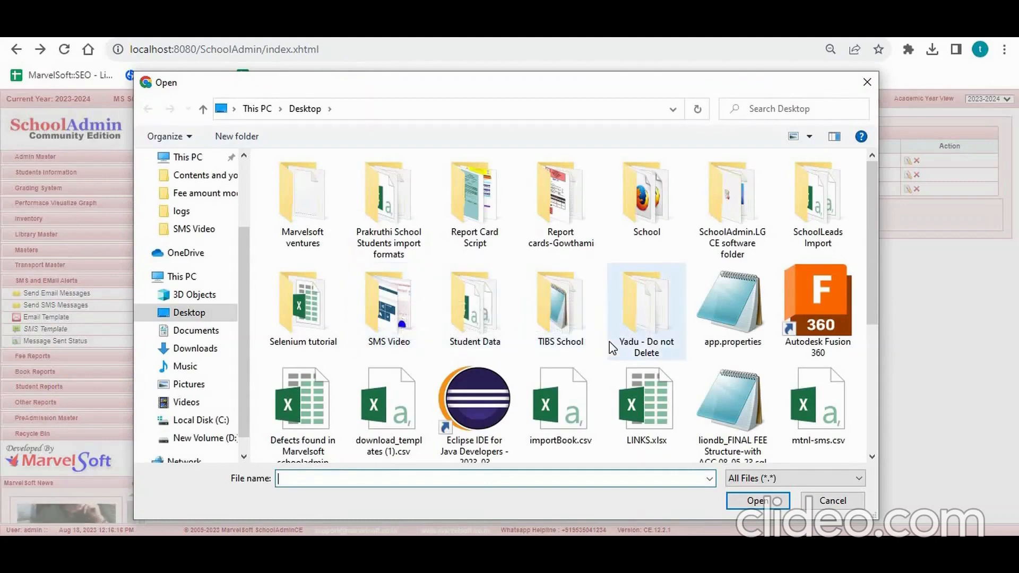
scroll(611, 348, "down", 5)
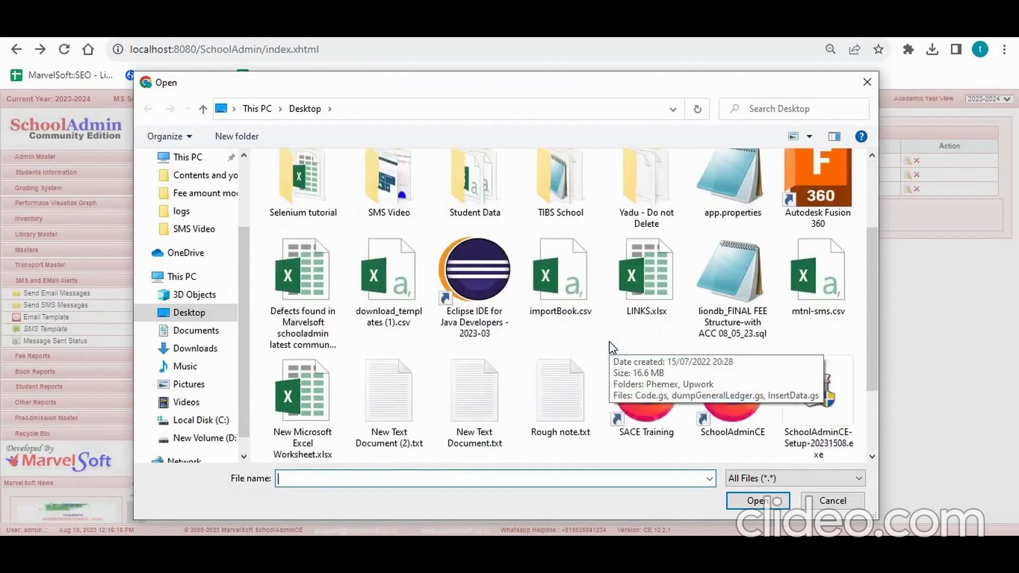
left_click(811, 196)
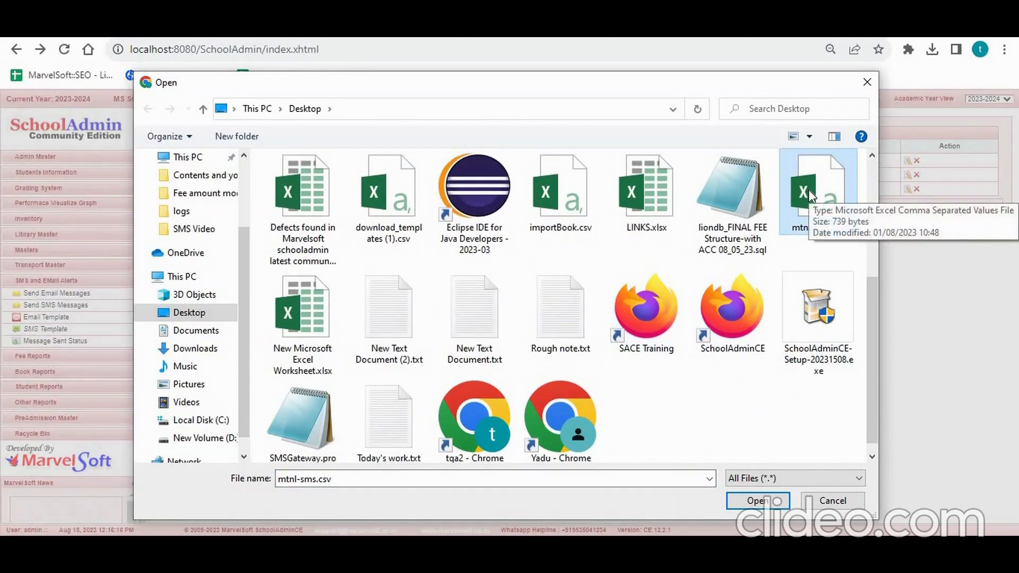
left_click(757, 501)
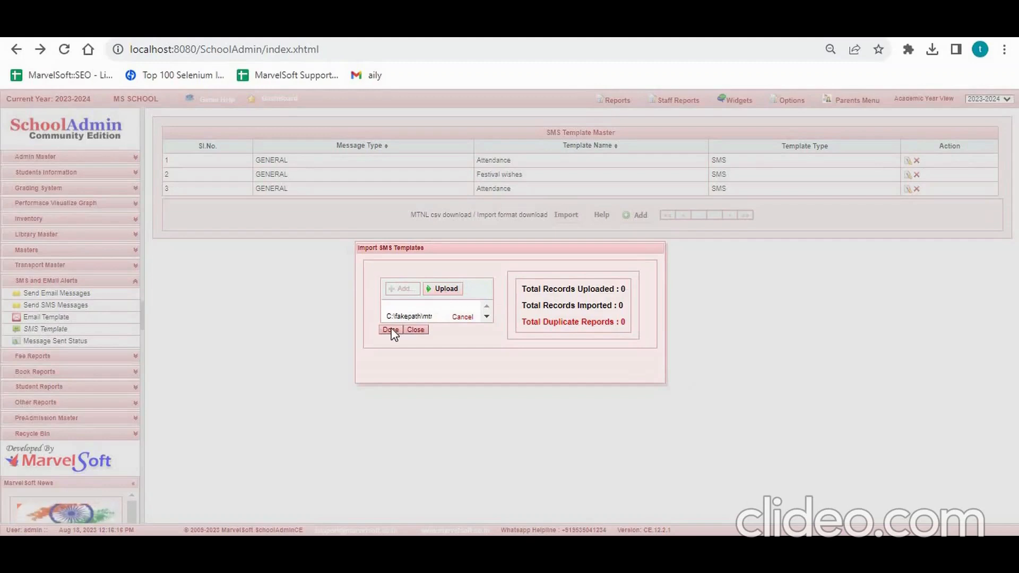
left_click(441, 290)
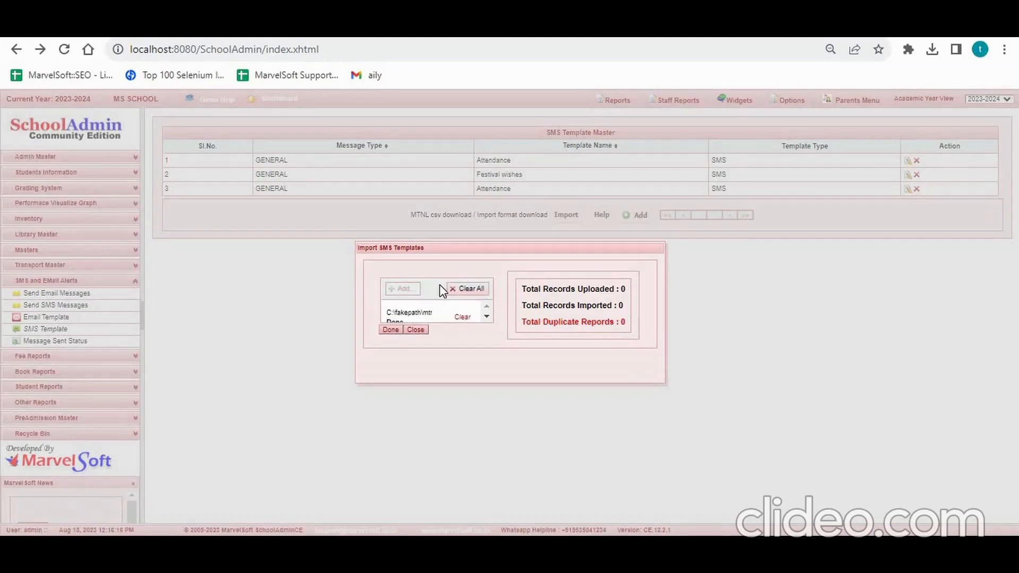
left_click(390, 329)
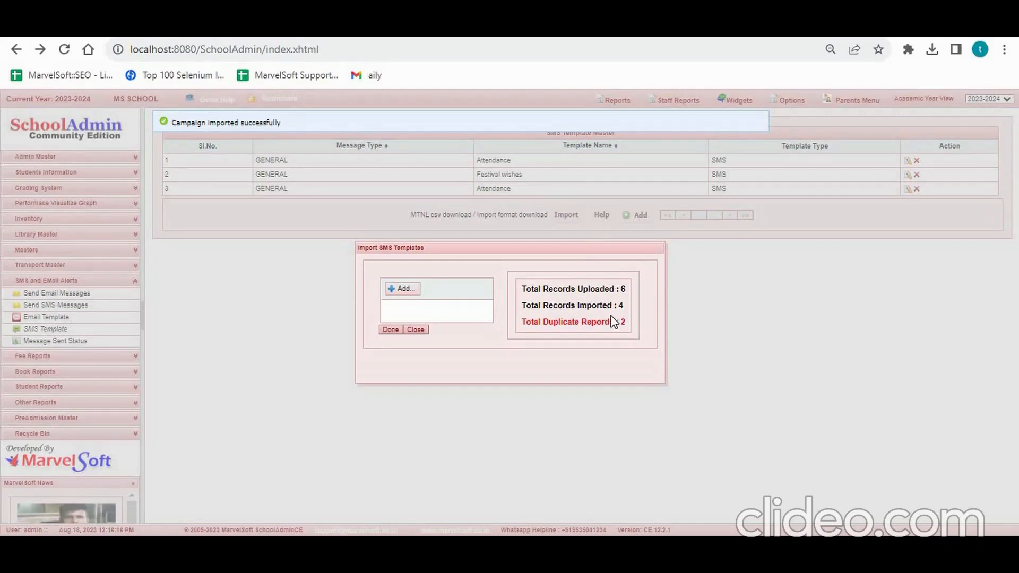
left_click(416, 331)
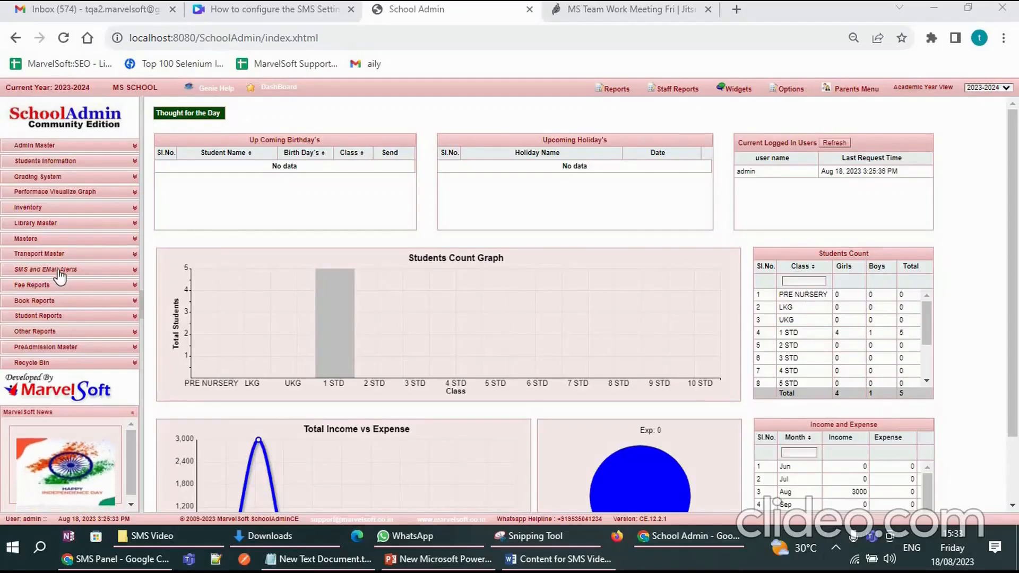
Start a new SMS message with delivery type SMS and template type GENERAL, using the first Attendance template.
left_click(60, 270)
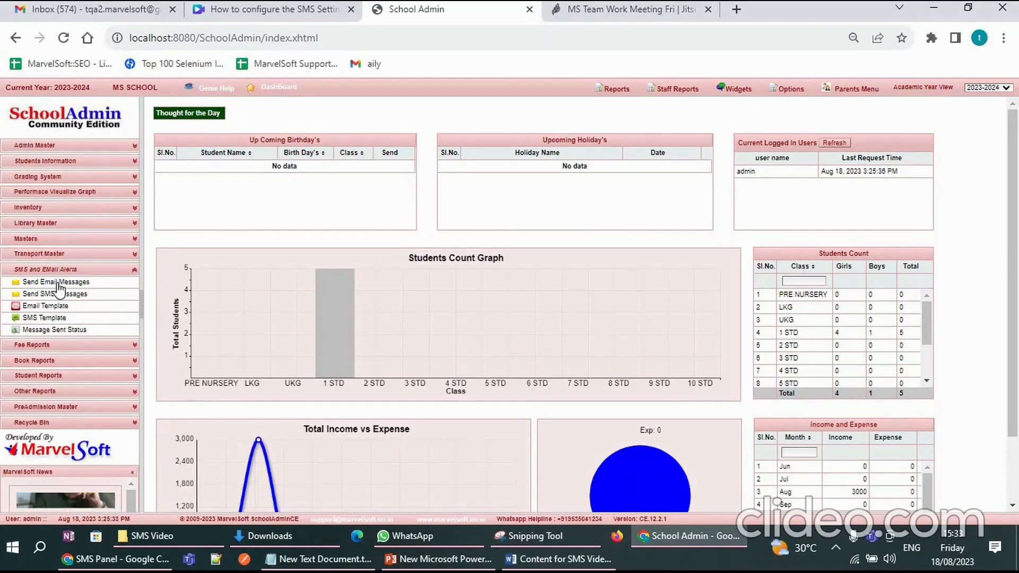
left_click(58, 295)
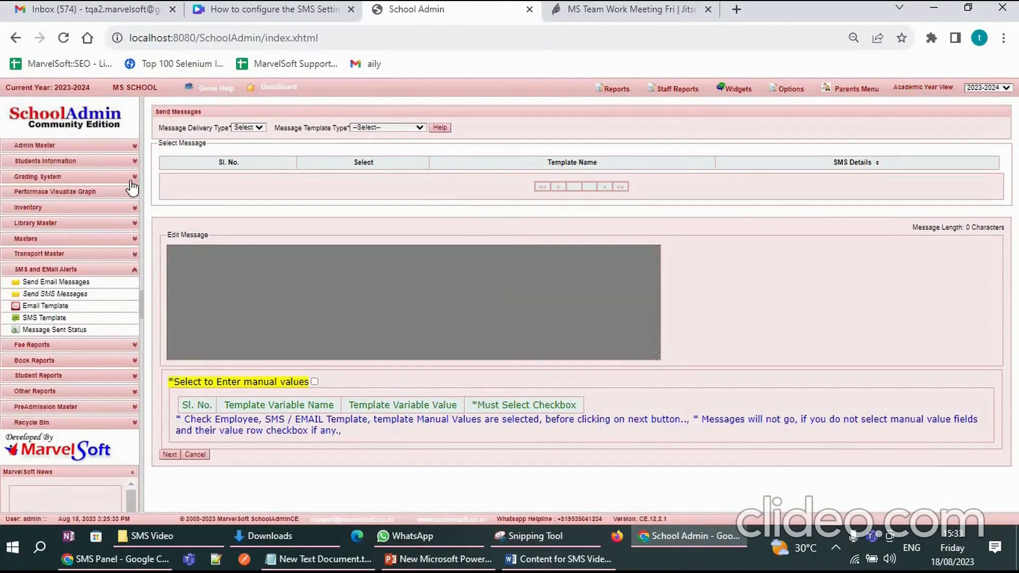
left_click(244, 129)
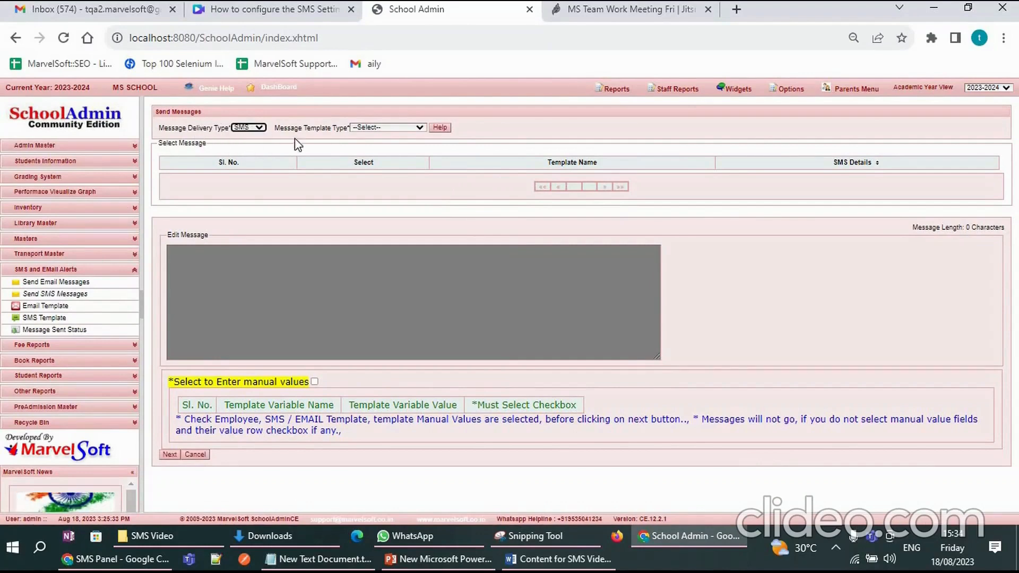
left_click(393, 129)
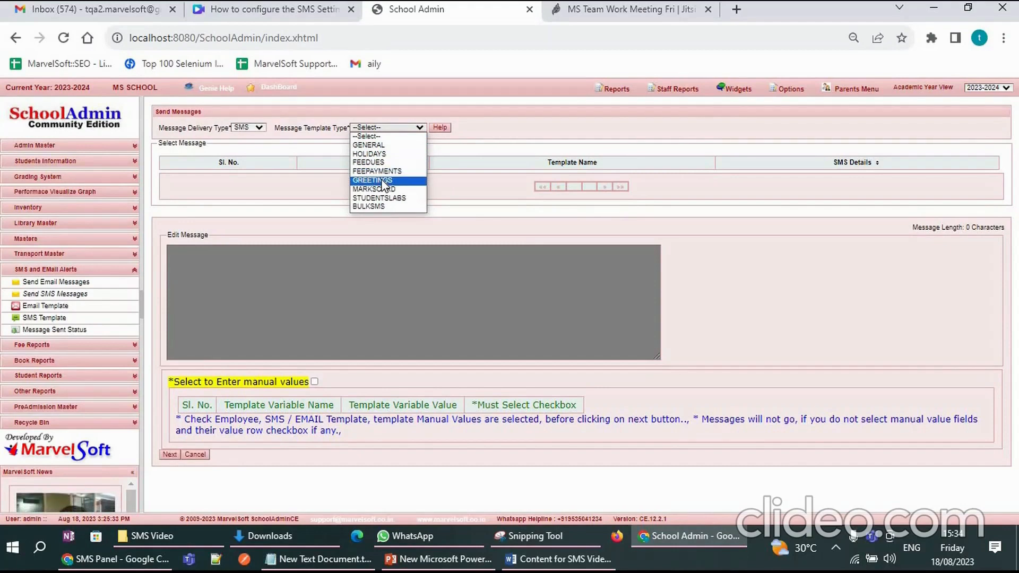
left_click(380, 146)
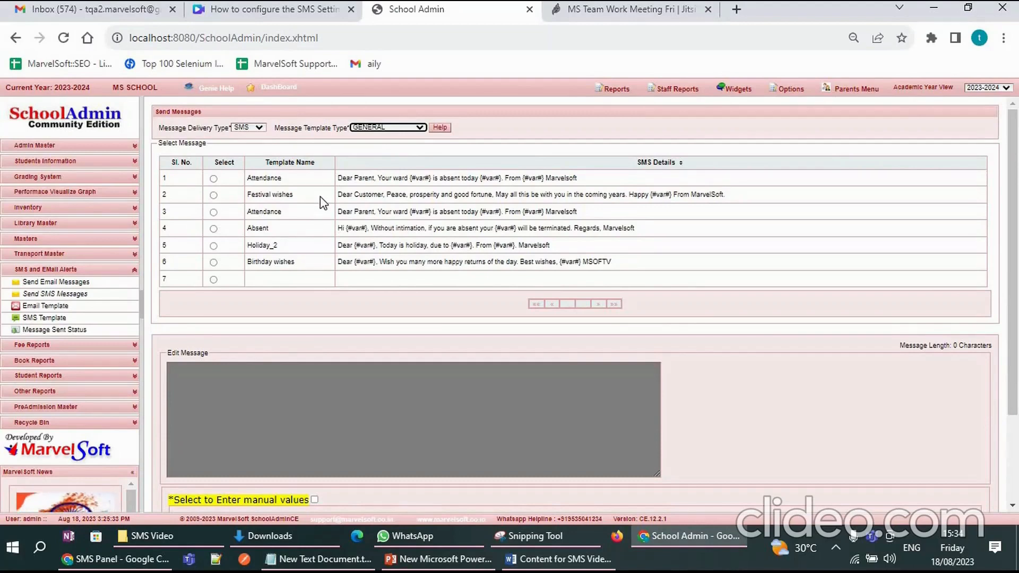
left_click(213, 179)
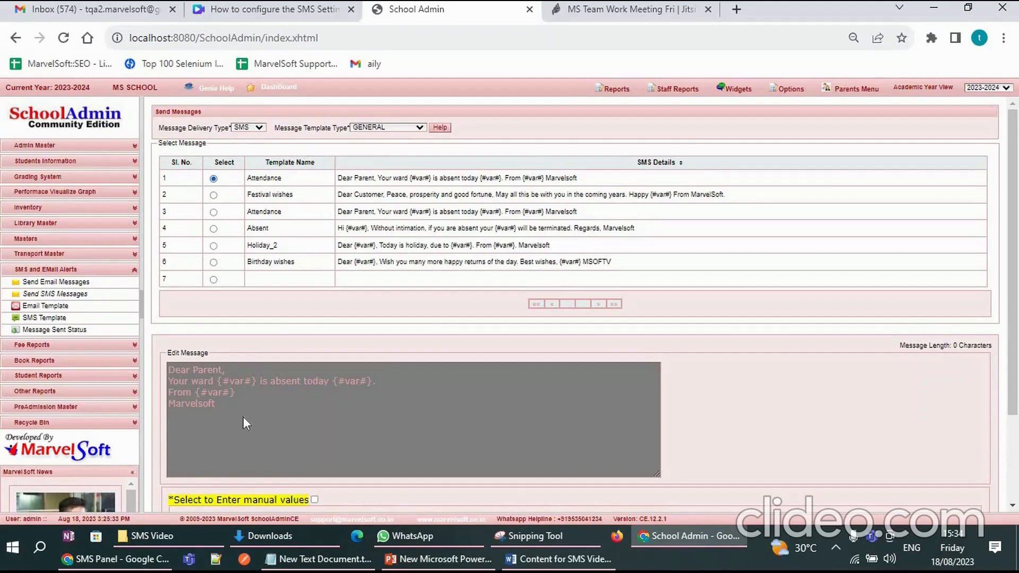
Enable manual values for the message and fill the three template variables with aaa, 09/09 and xxx.
scroll(236, 308, "down", 2)
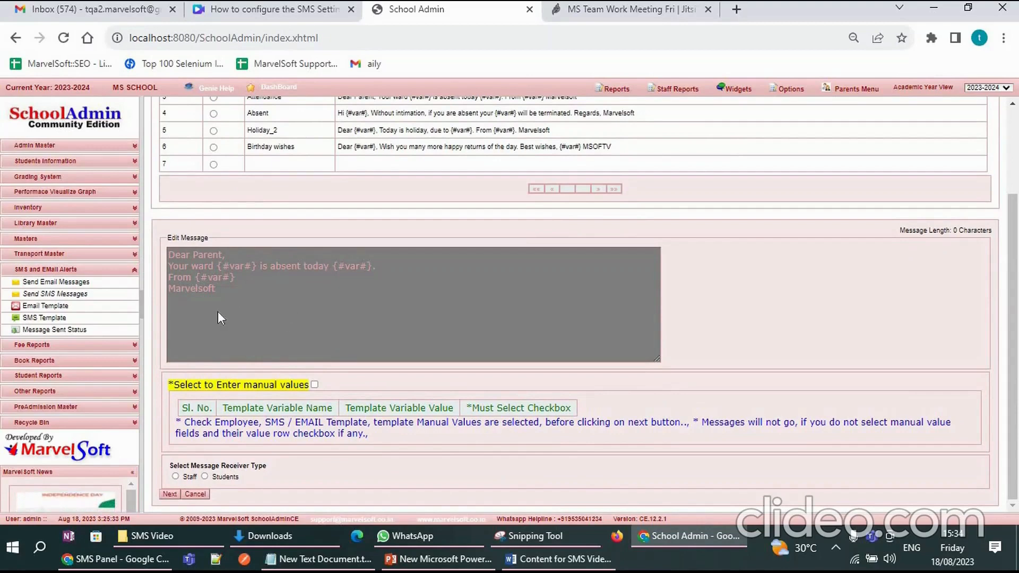
left_click(315, 386)
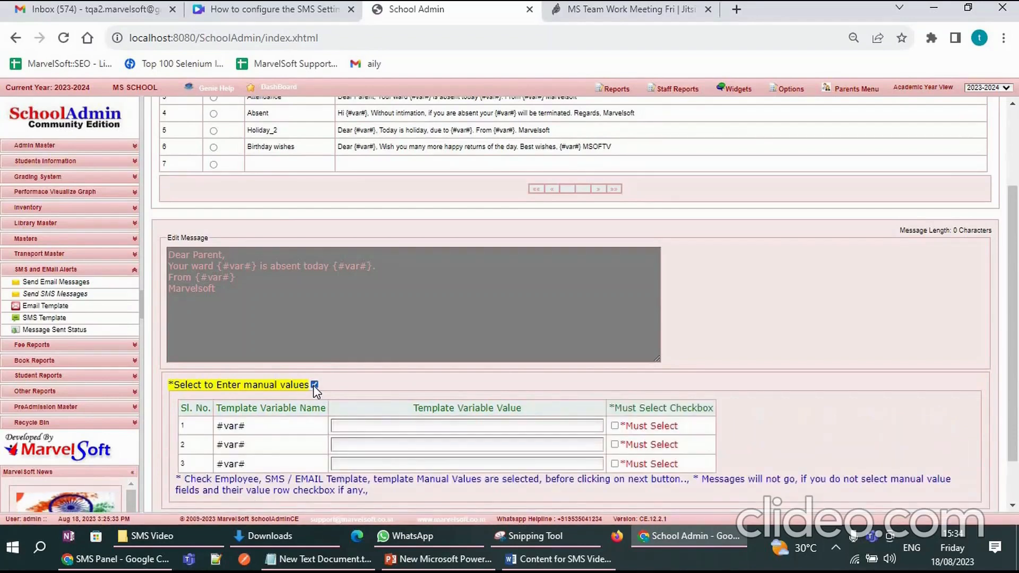
scroll(313, 385, "down", 1)
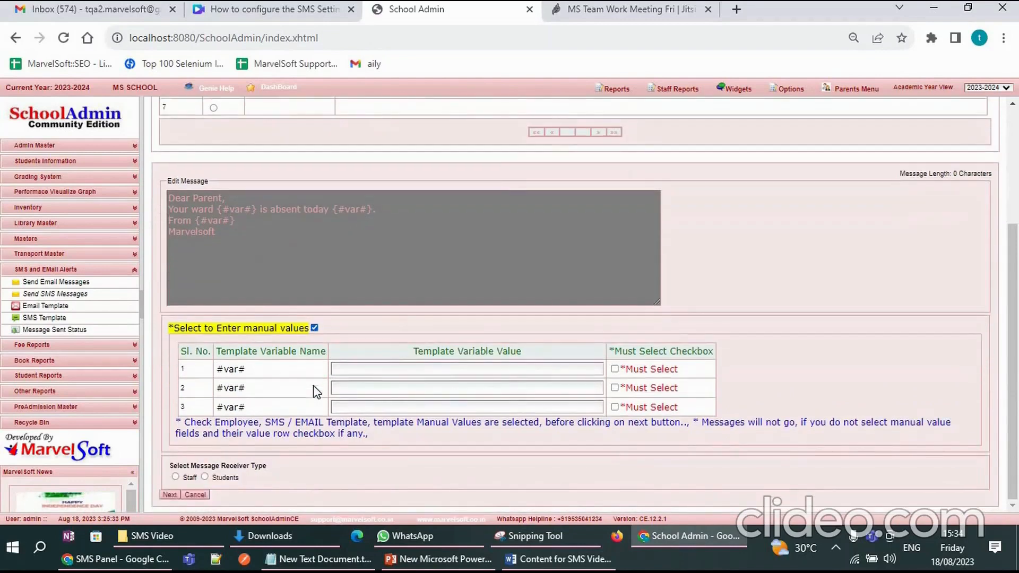
left_click(374, 370)
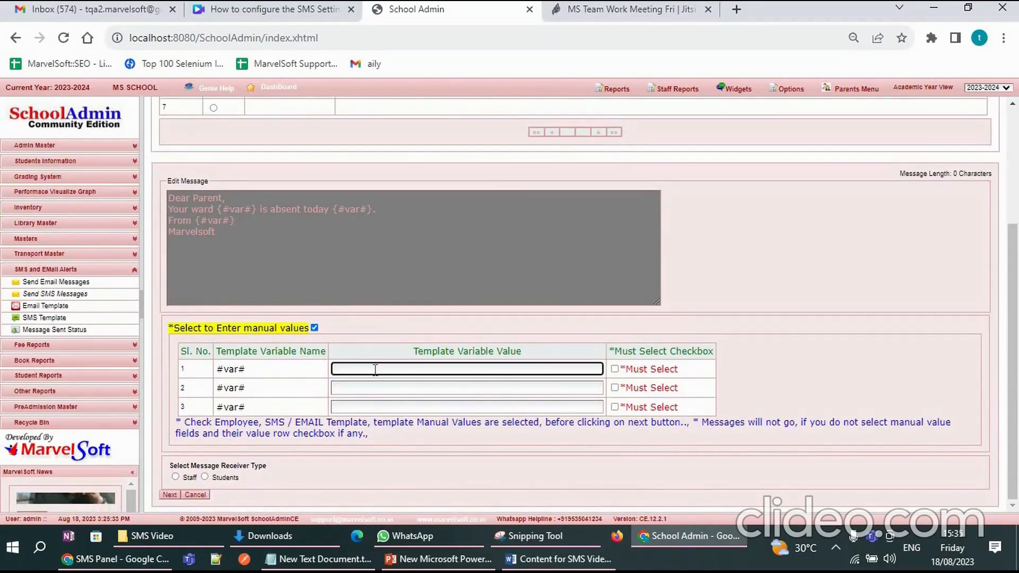
type("aaa")
key("Tab")
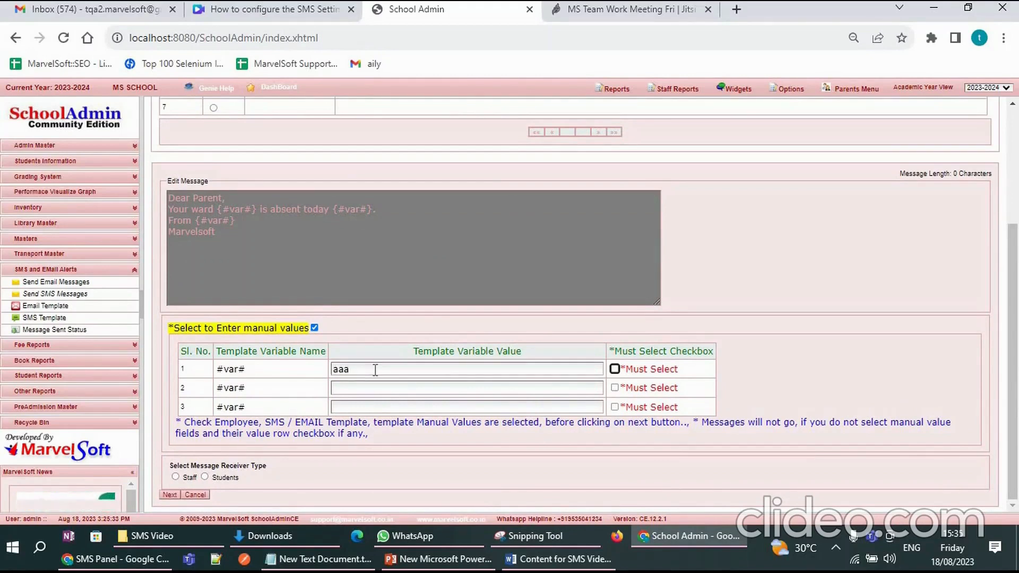
left_click(370, 387)
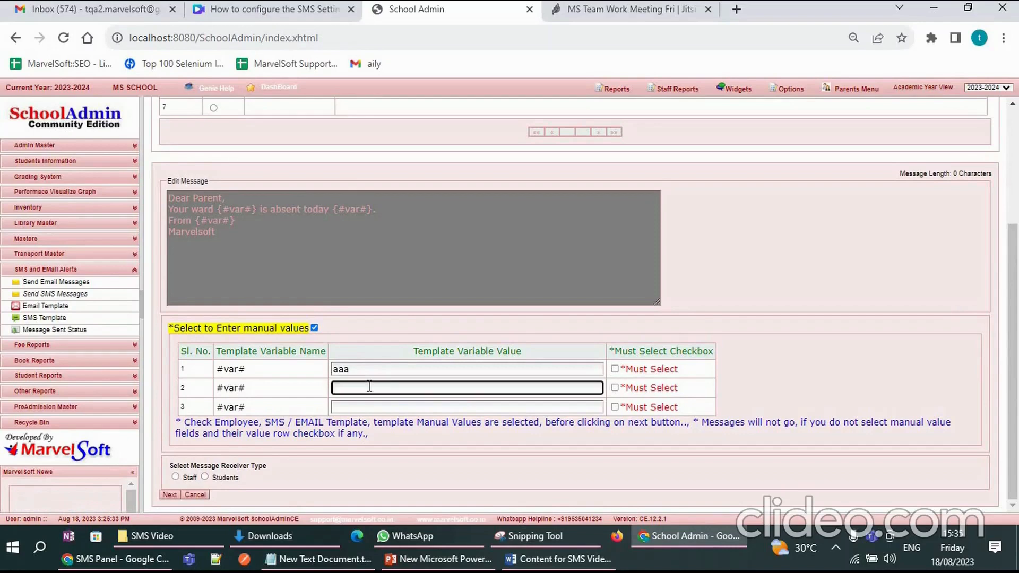
type("09/09")
key("Tab")
key("Tab")
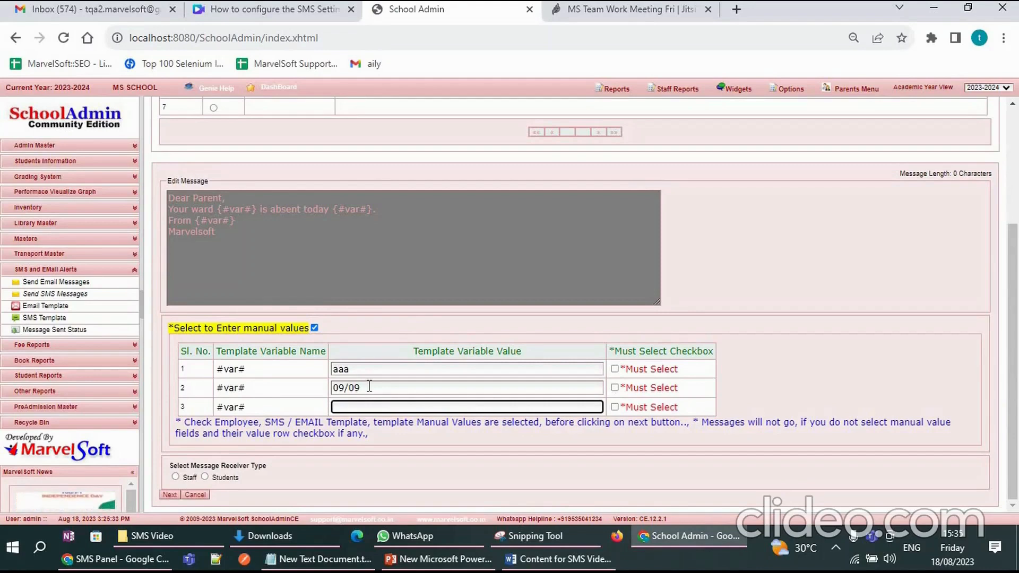
type("xxx")
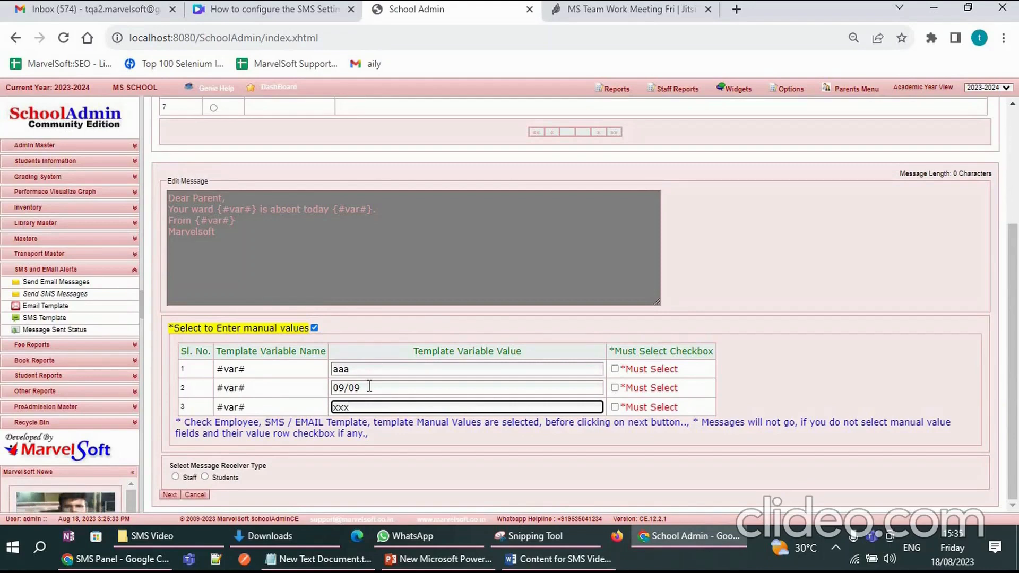
Mark all three variable rows as selected, set the message receiver type to Students and continue to the recipient search.
left_click(615, 369)
left_click(615, 388)
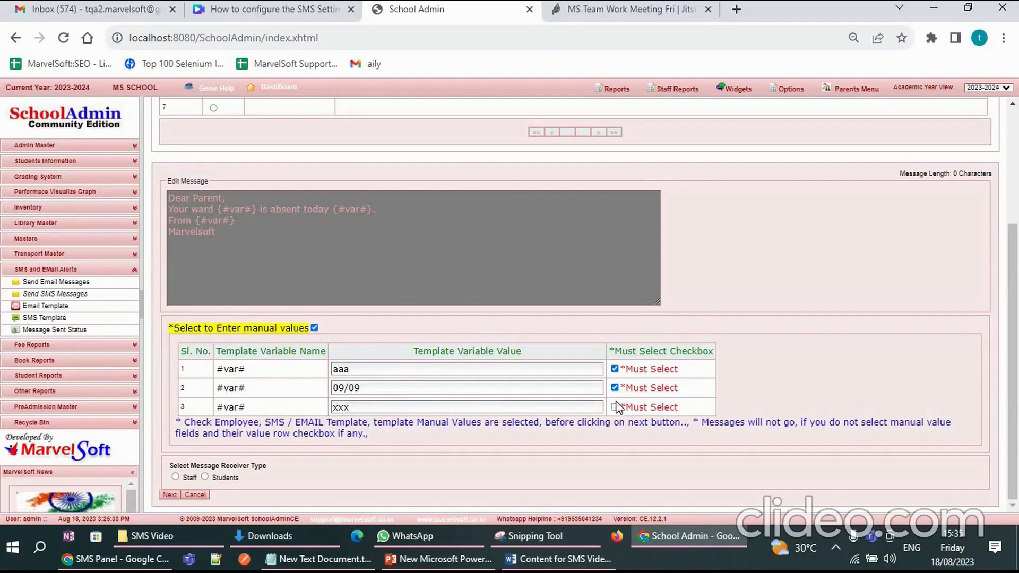
left_click(615, 408)
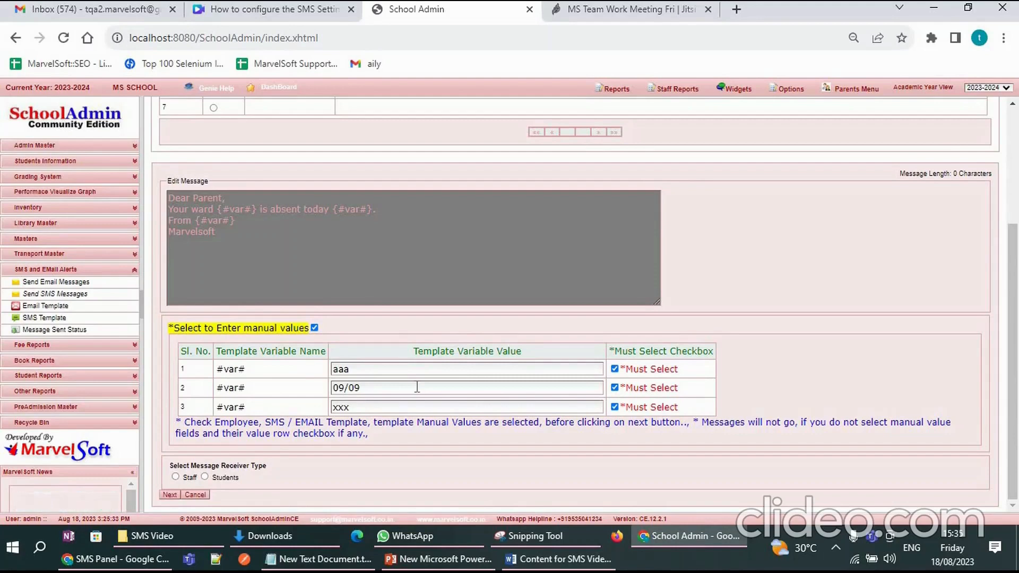
left_click(205, 477)
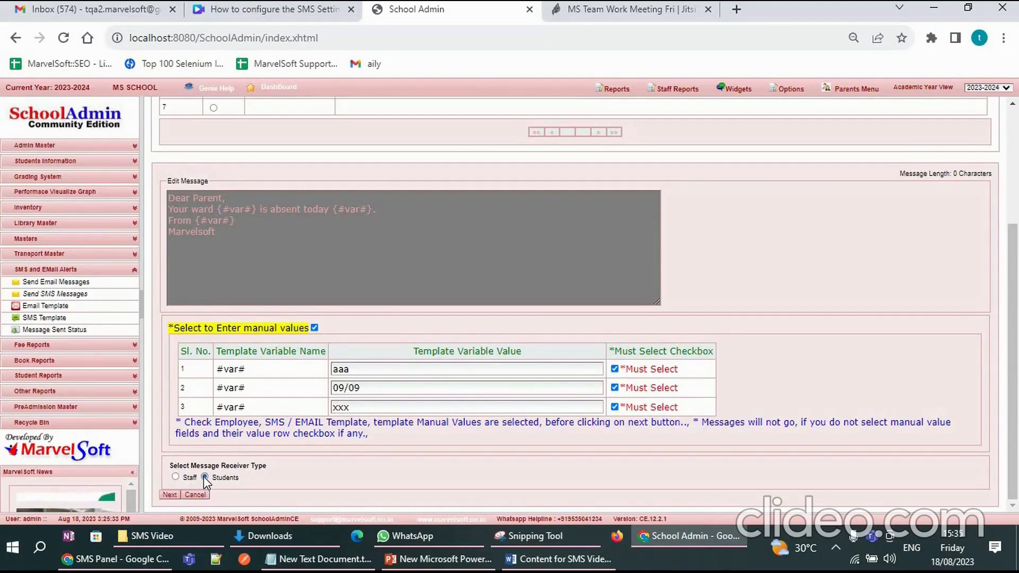
left_click(172, 496)
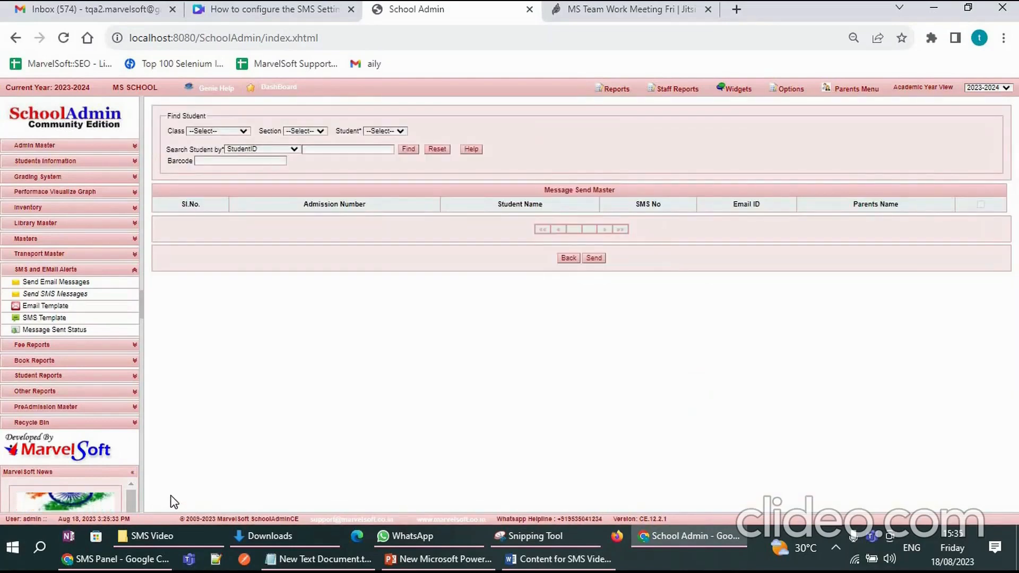
Find the second listed student of class 1 STD, section A, mark that student as recipient and send the SMS.
left_click(204, 133)
left_click(199, 175)
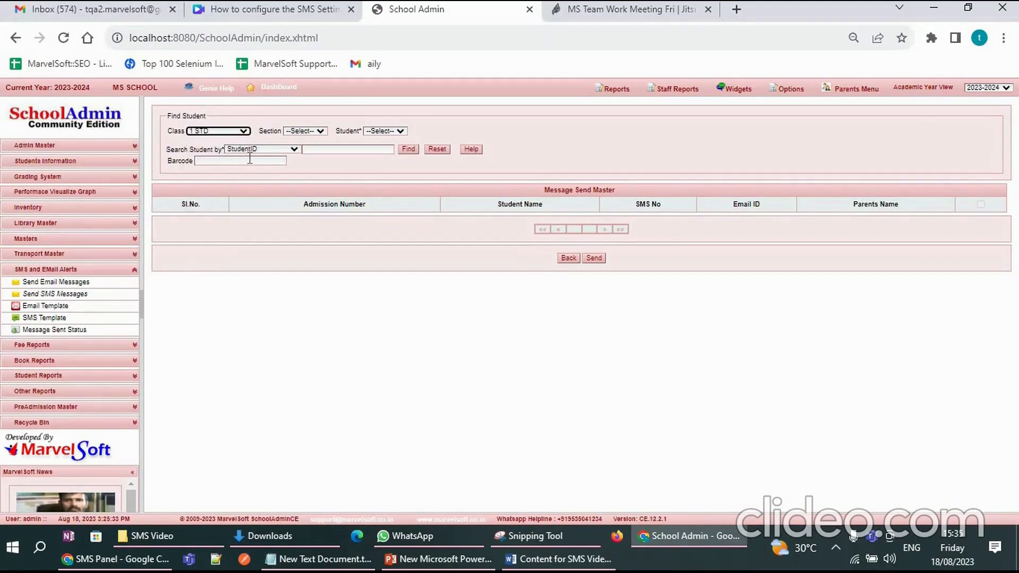
left_click(298, 132)
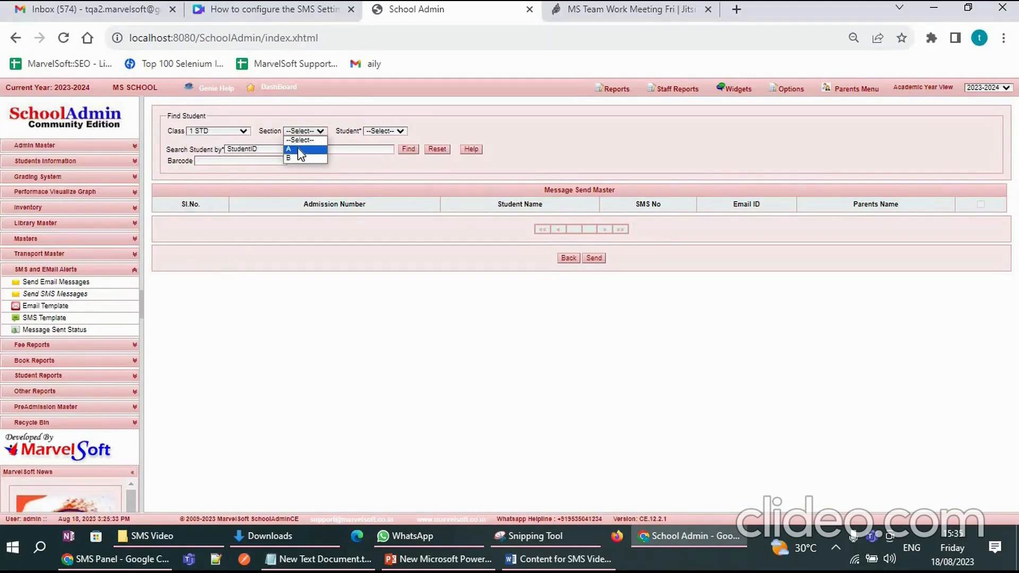
left_click(298, 147)
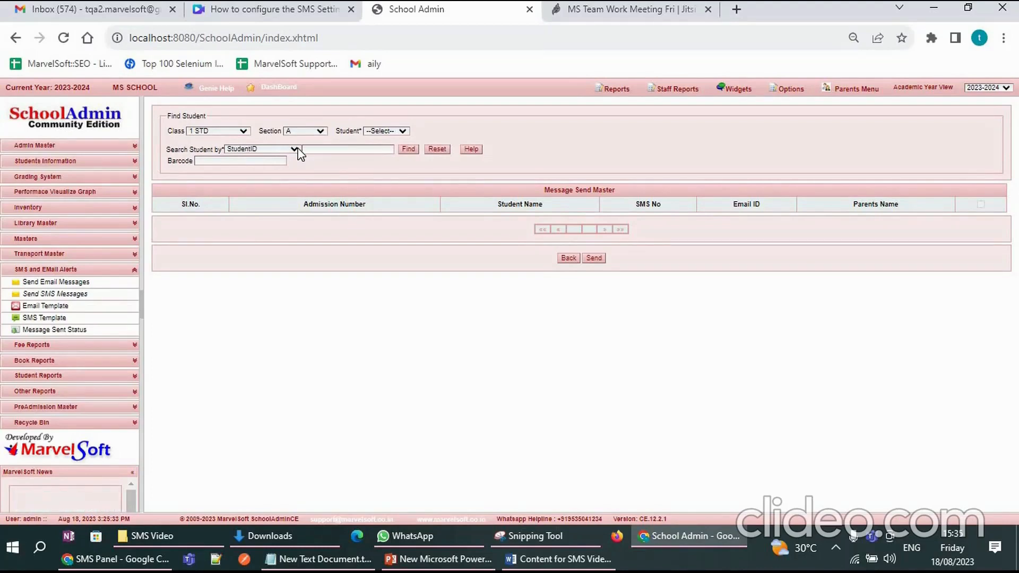
left_click(390, 134)
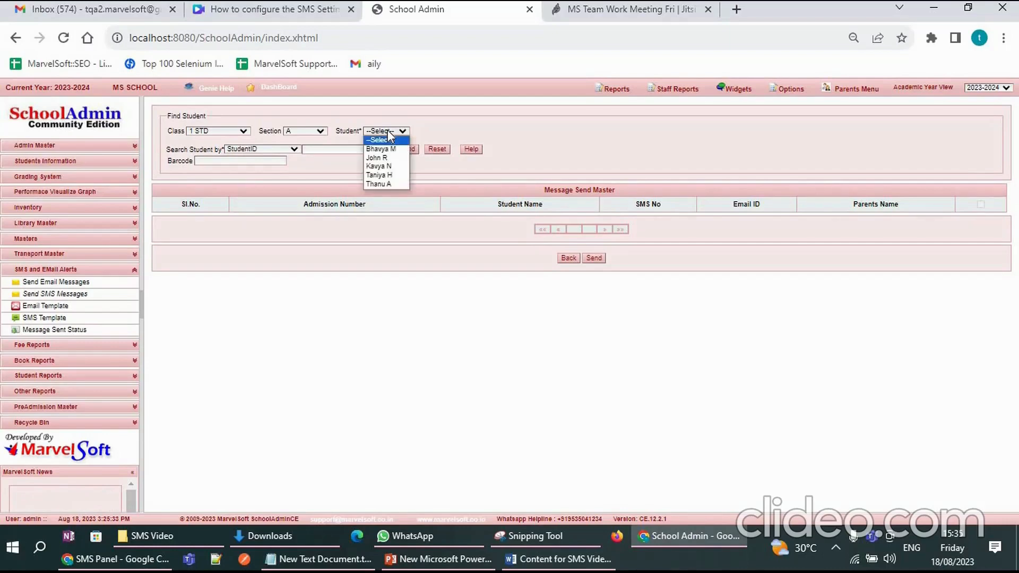
left_click(388, 158)
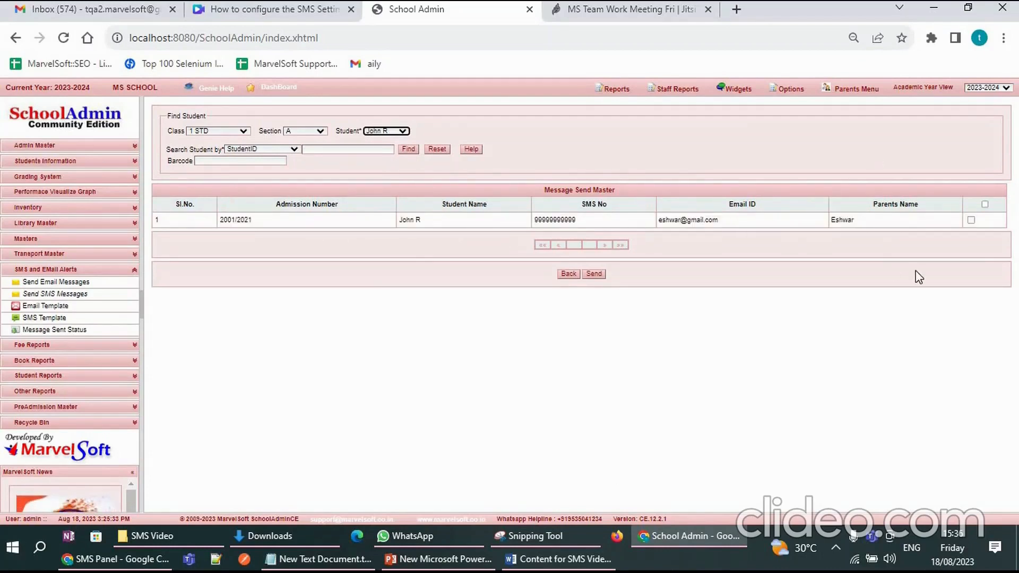
left_click(972, 220)
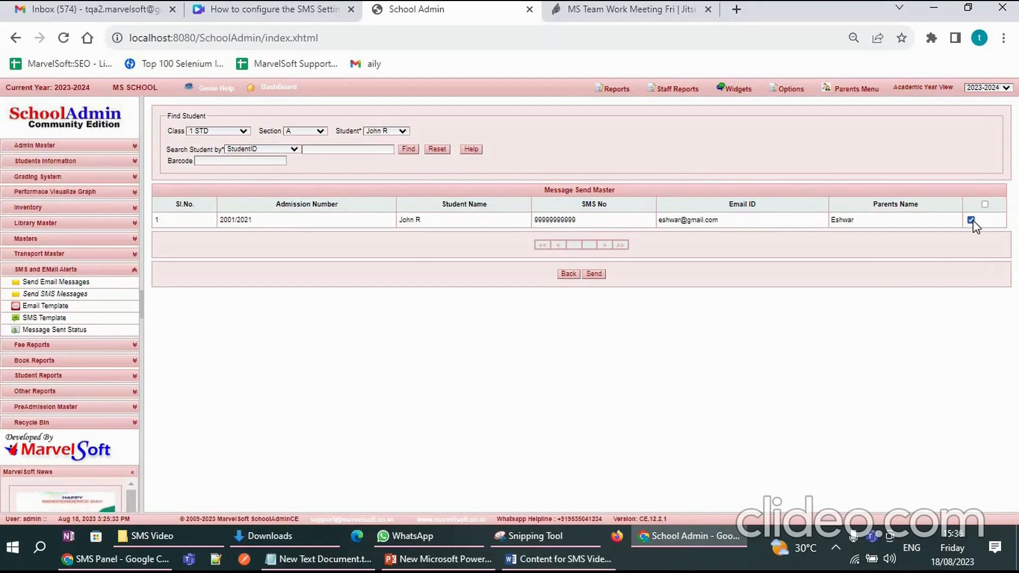
left_click(594, 275)
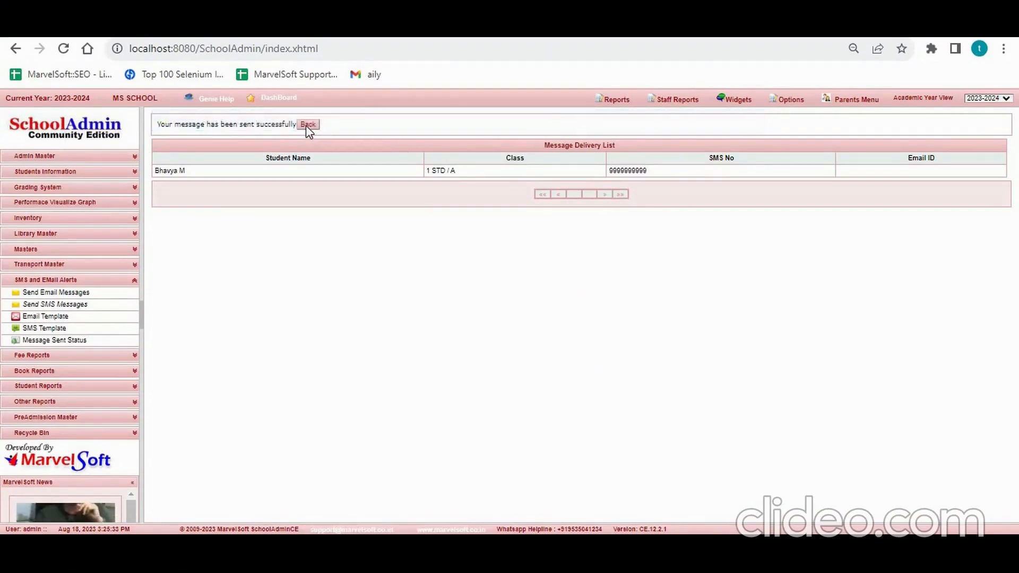
Reset the student search, list everyone in class 1 STD, section A, and send the SMS to all of them.
left_click(308, 126)
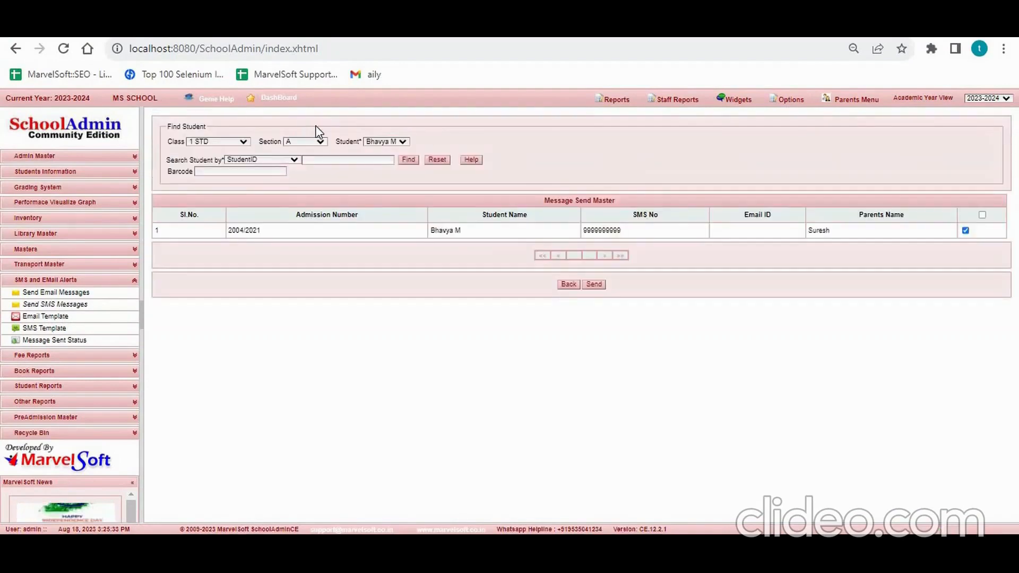
left_click(436, 160)
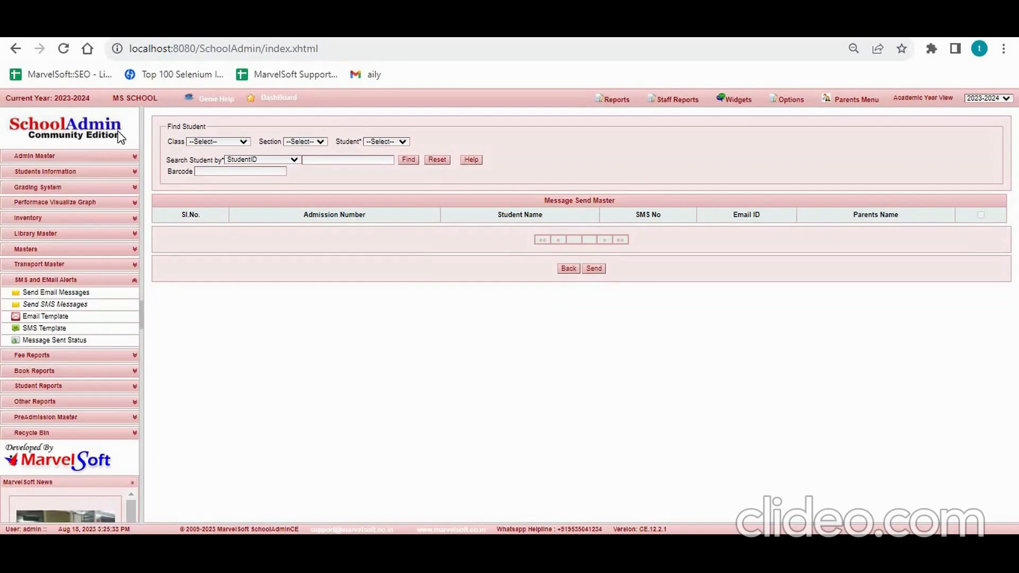
left_click(213, 142)
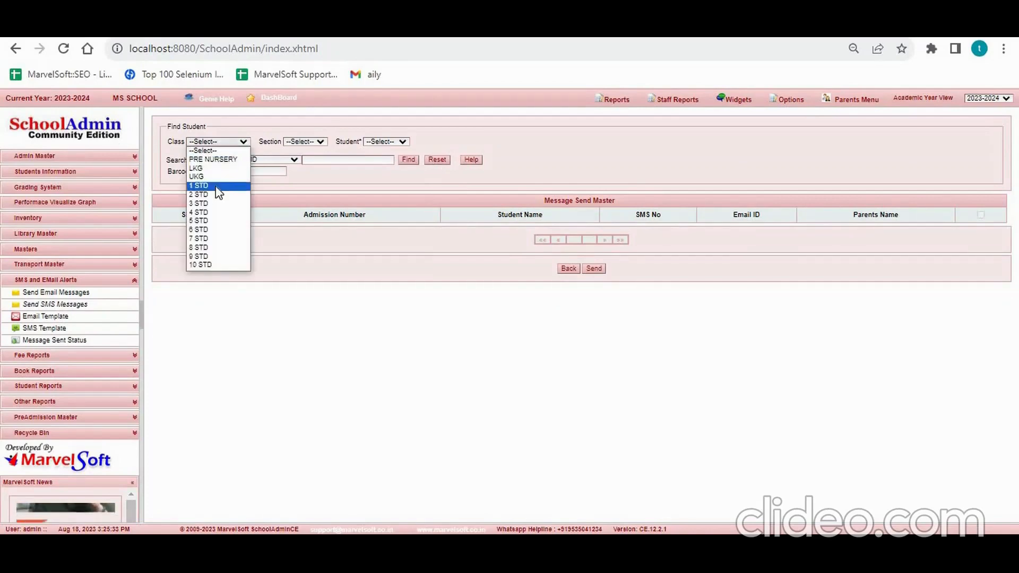
left_click(218, 187)
left_click(300, 143)
left_click(301, 158)
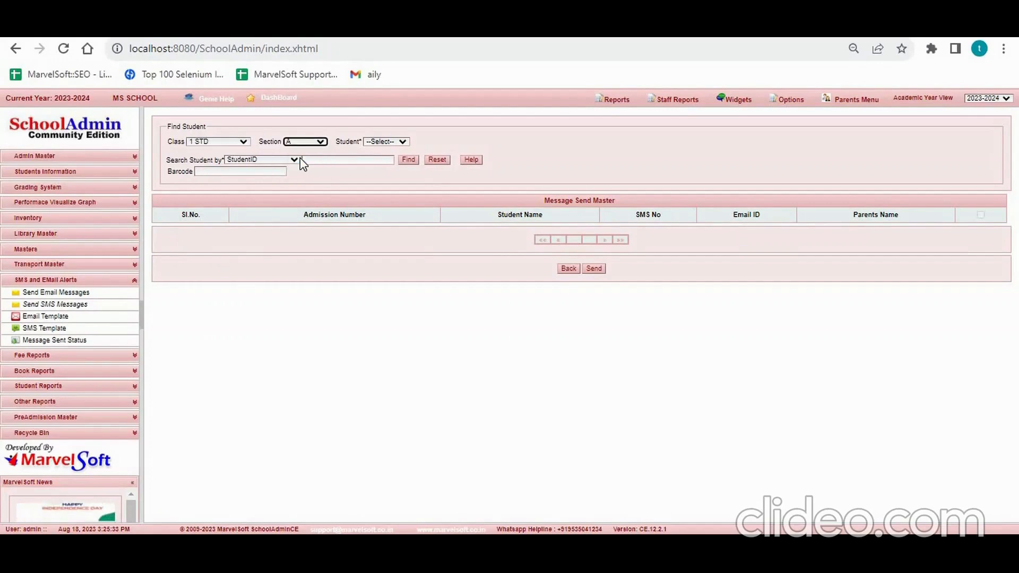
left_click(404, 162)
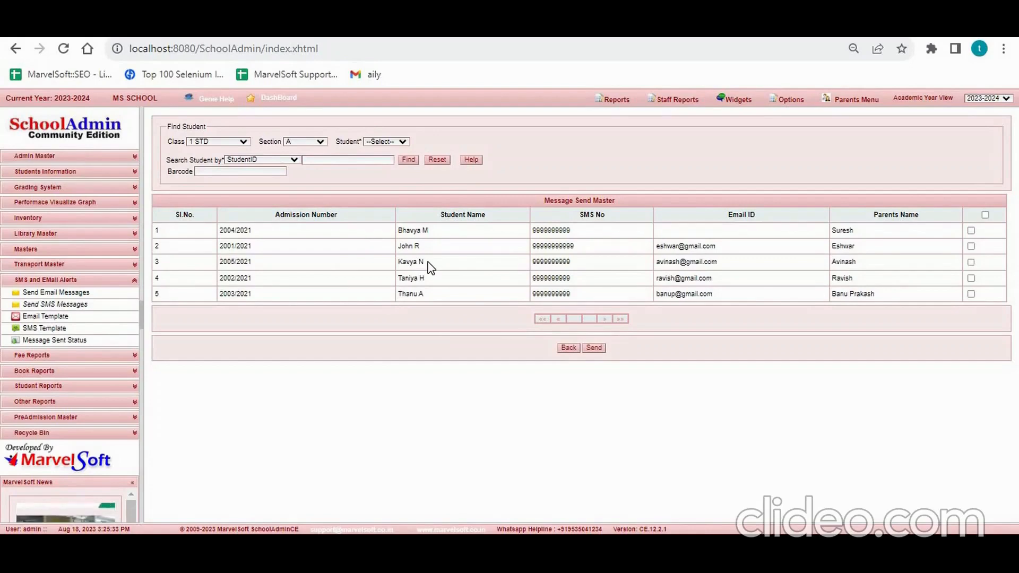
left_click(986, 215)
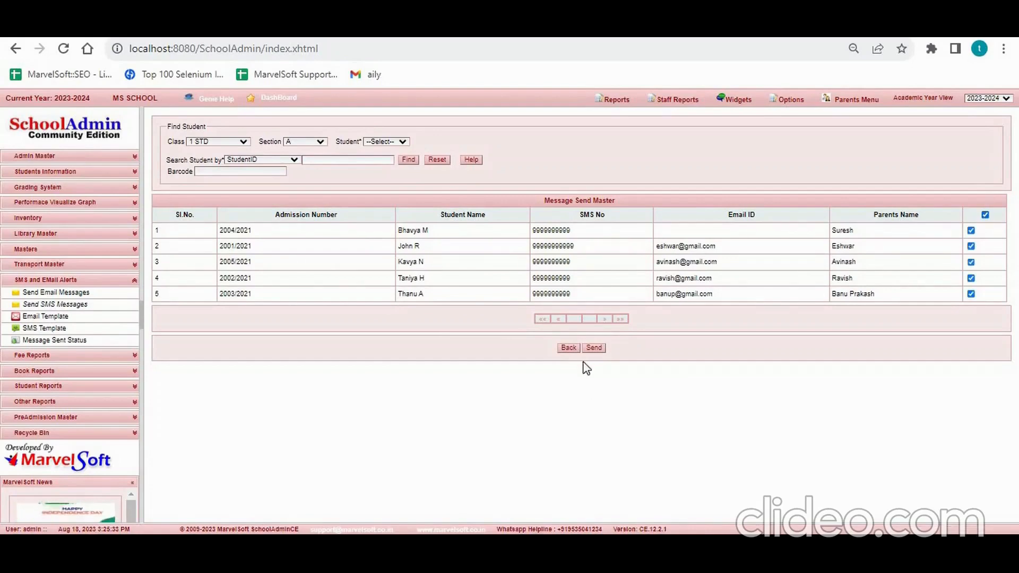
left_click(594, 349)
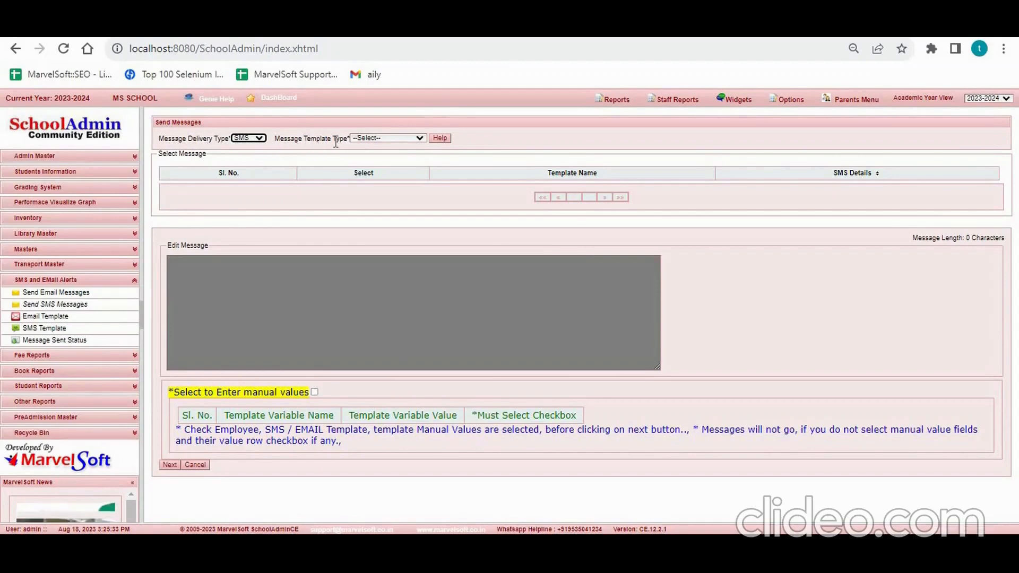
Set the new SMS message's template type to GENERAL and choose the first Attendance template.
left_click(386, 139)
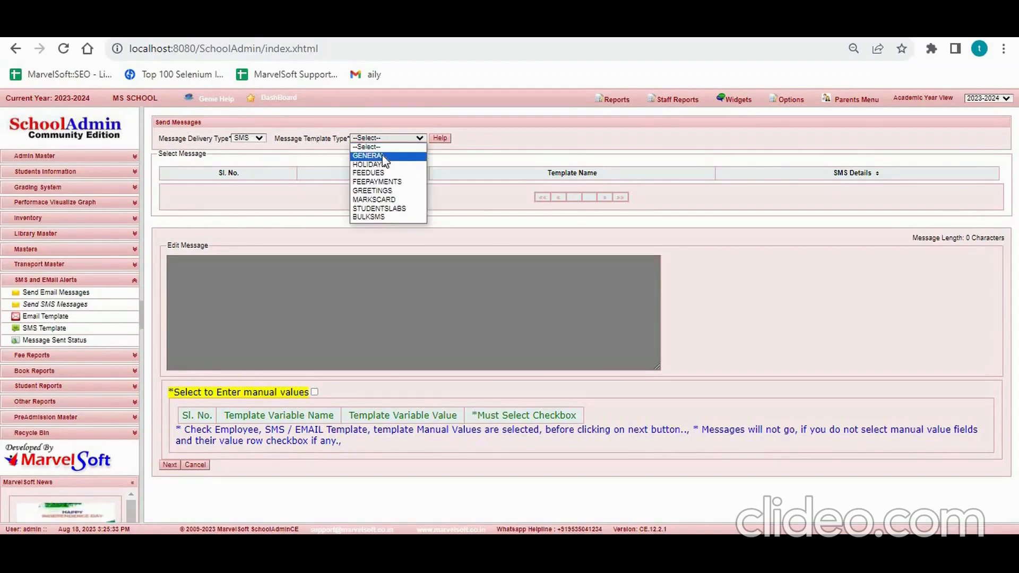
left_click(385, 160)
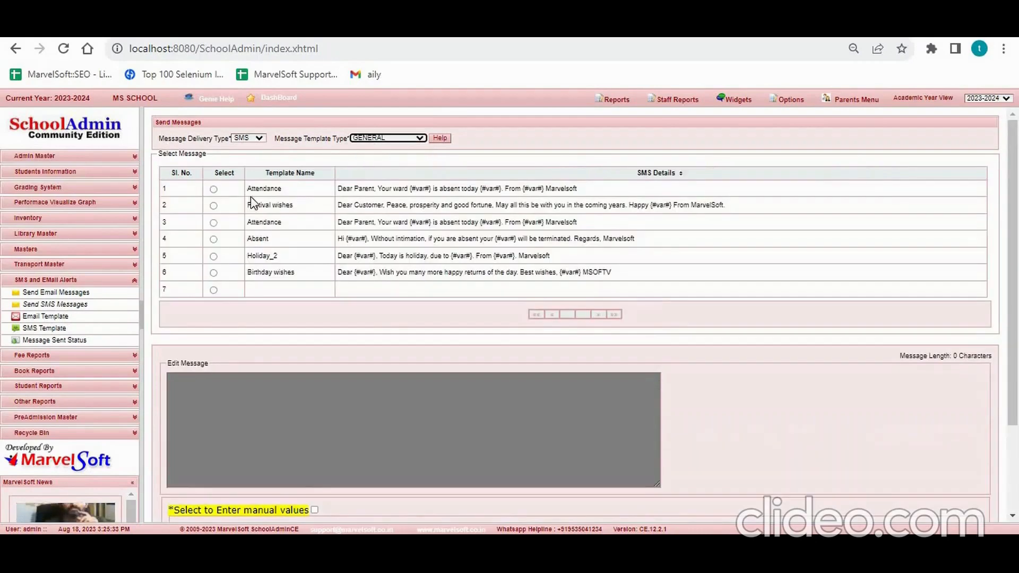
left_click(213, 190)
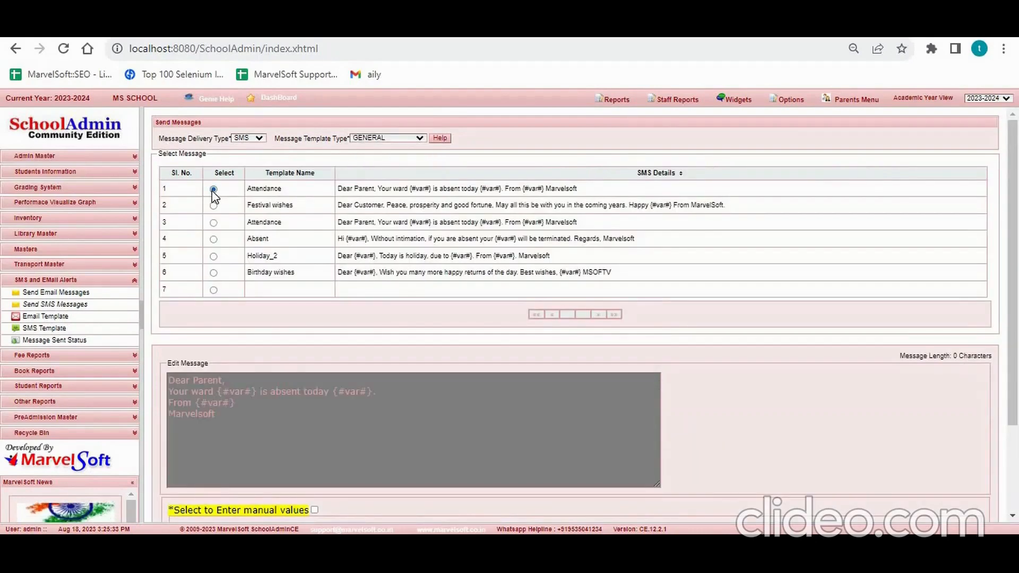
Enable manual values for the Attendance message and fill its three template variables with aaa, 09/09 and xxx.
scroll(295, 396, "down", 2)
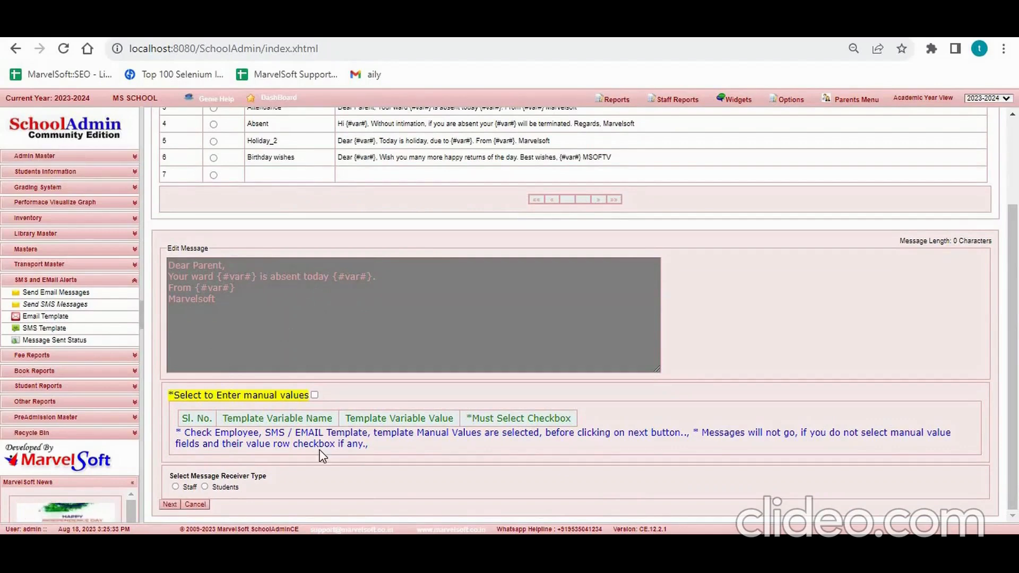
left_click(316, 399)
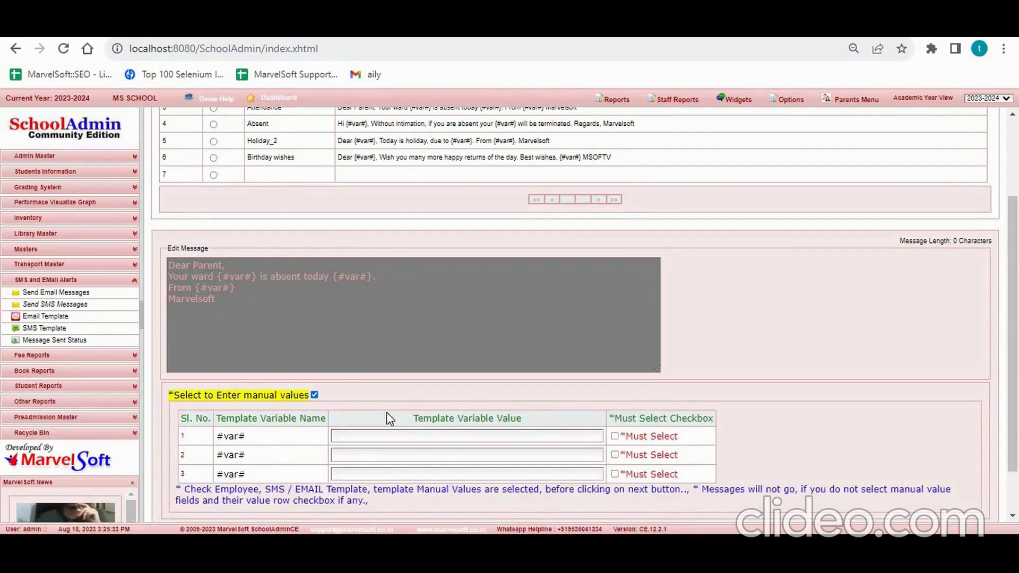
scroll(426, 412, "down", 1)
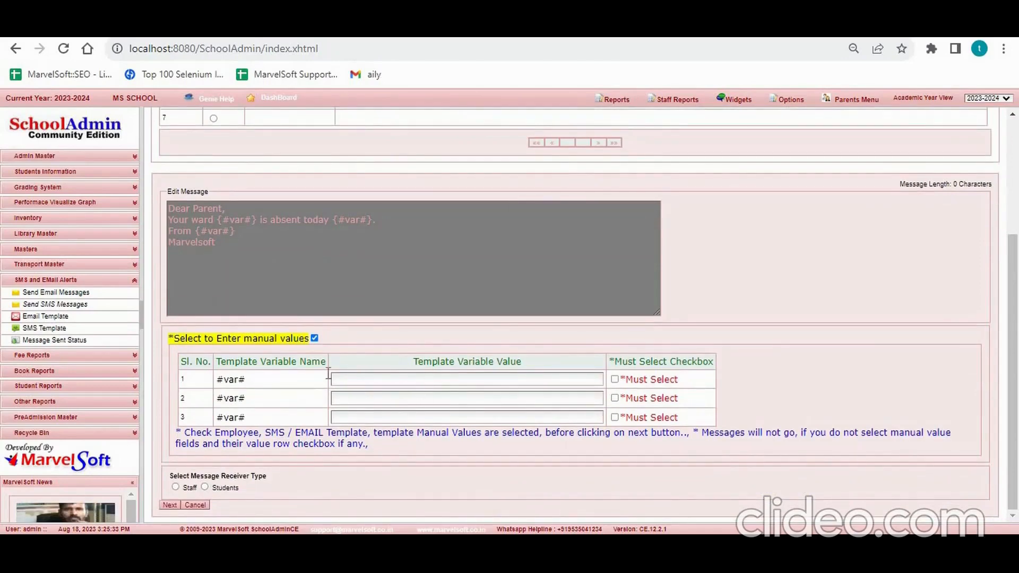
left_click(372, 378)
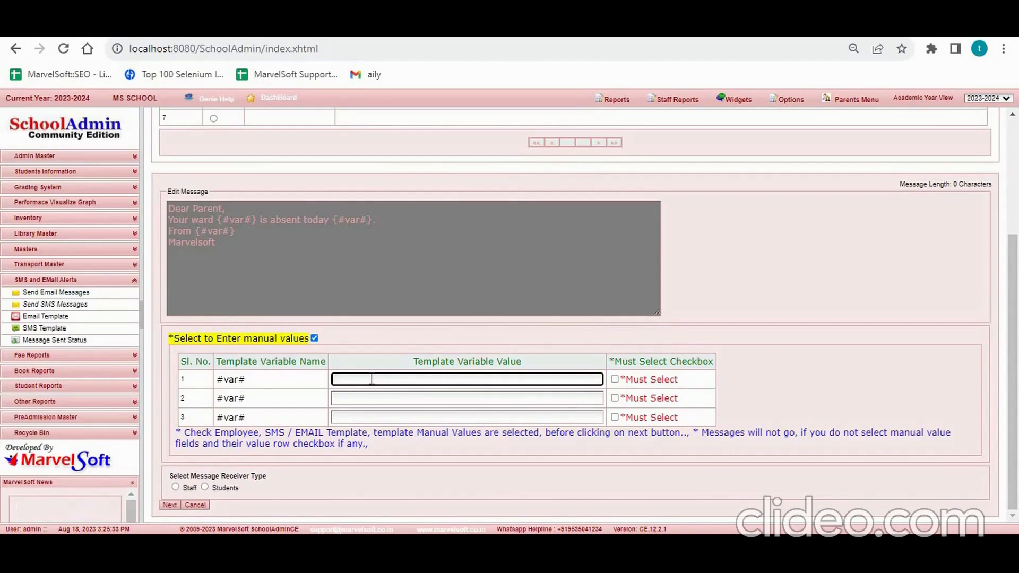
type("aaa")
left_click(363, 398)
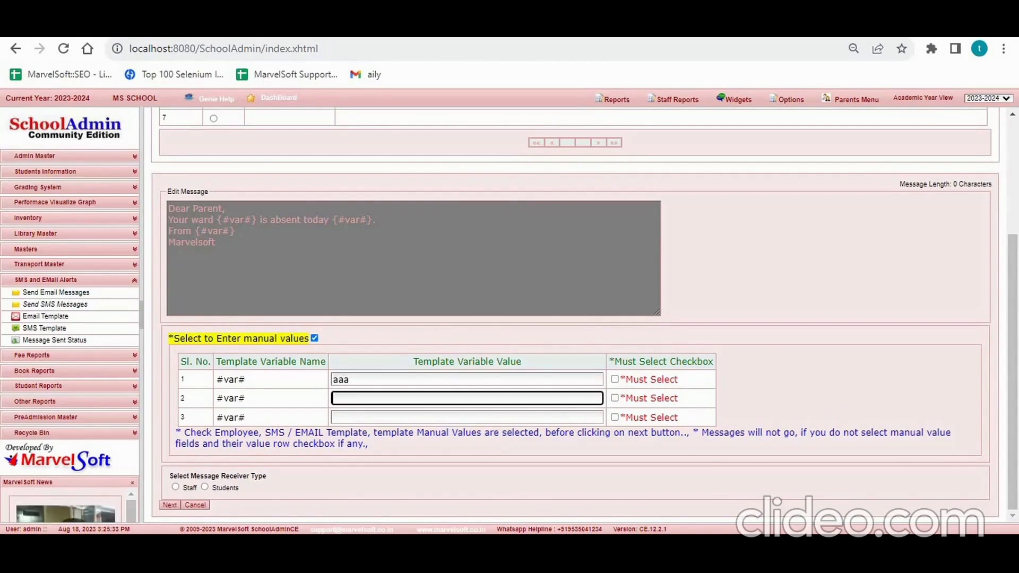
type("09/09")
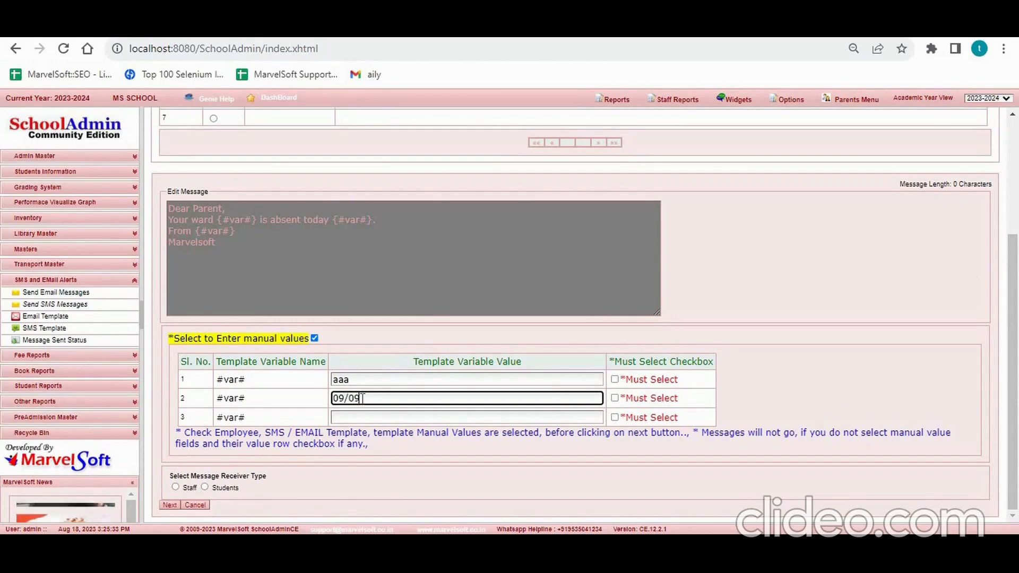
key("Tab")
key("Tab")
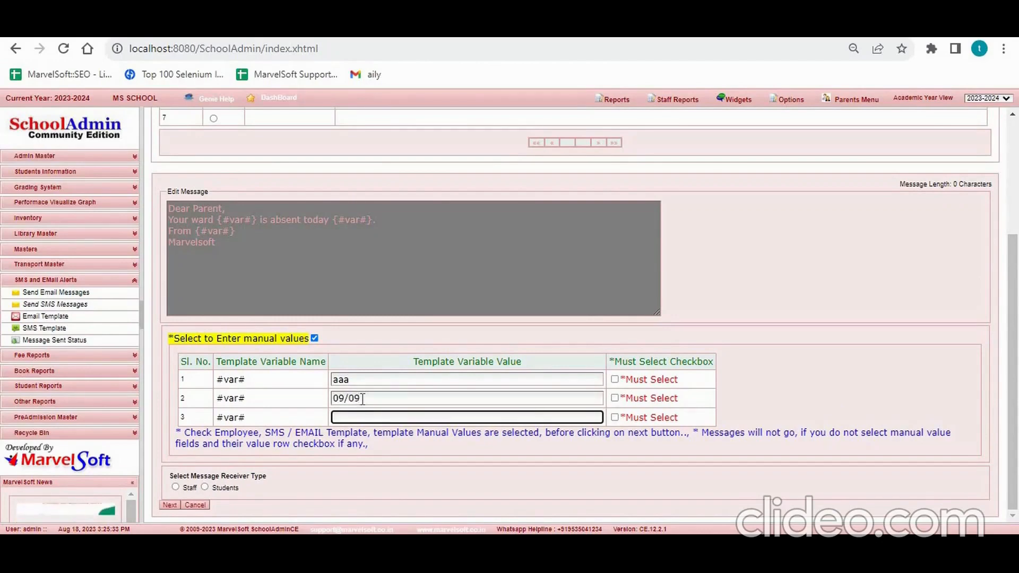
type("xxx")
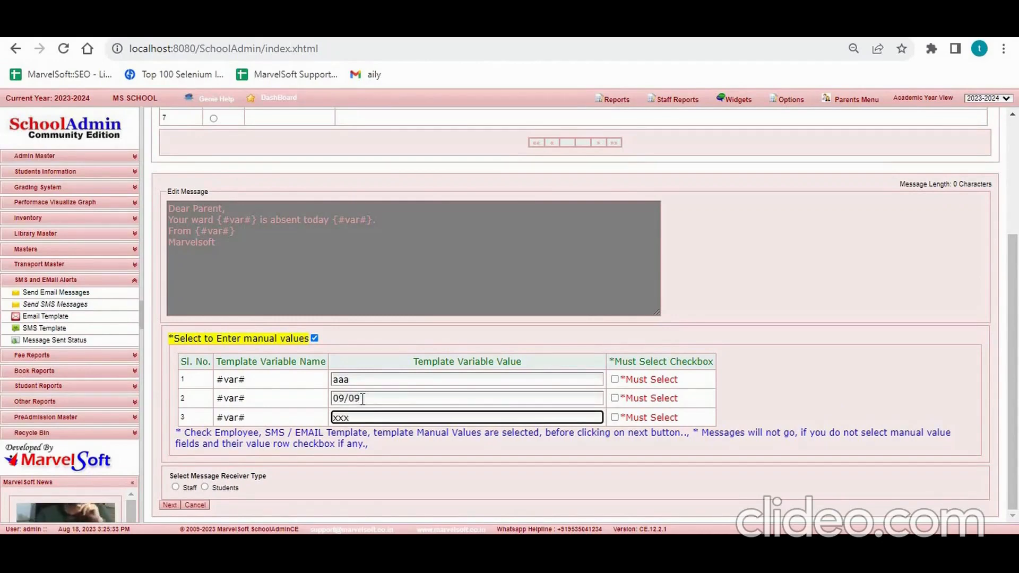
Mark all three variable rows as selected, set the message receiver type to Staff and continue to the staff recipient selection.
left_click(615, 379)
left_click(614, 398)
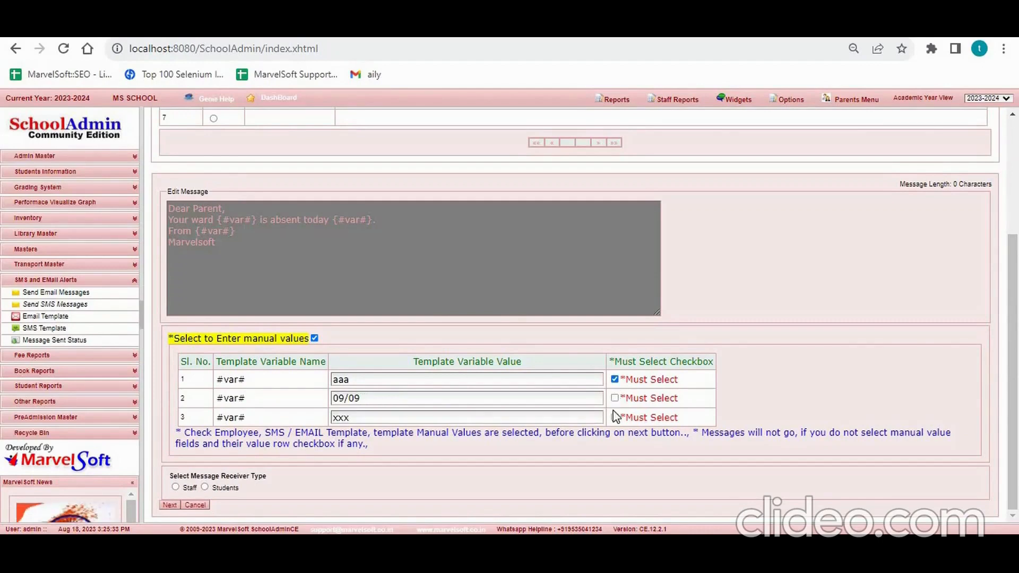
left_click(615, 417)
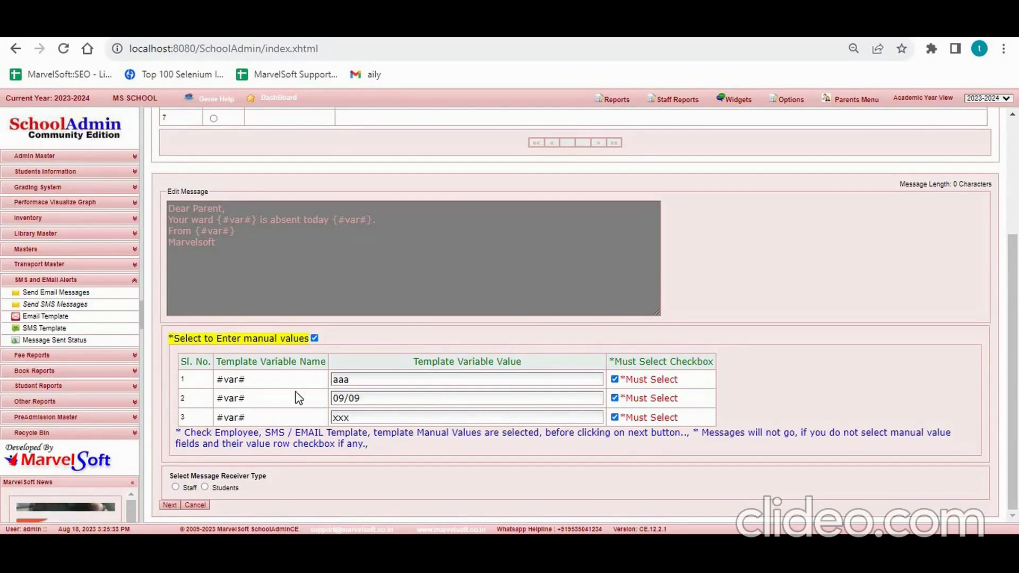
left_click(176, 488)
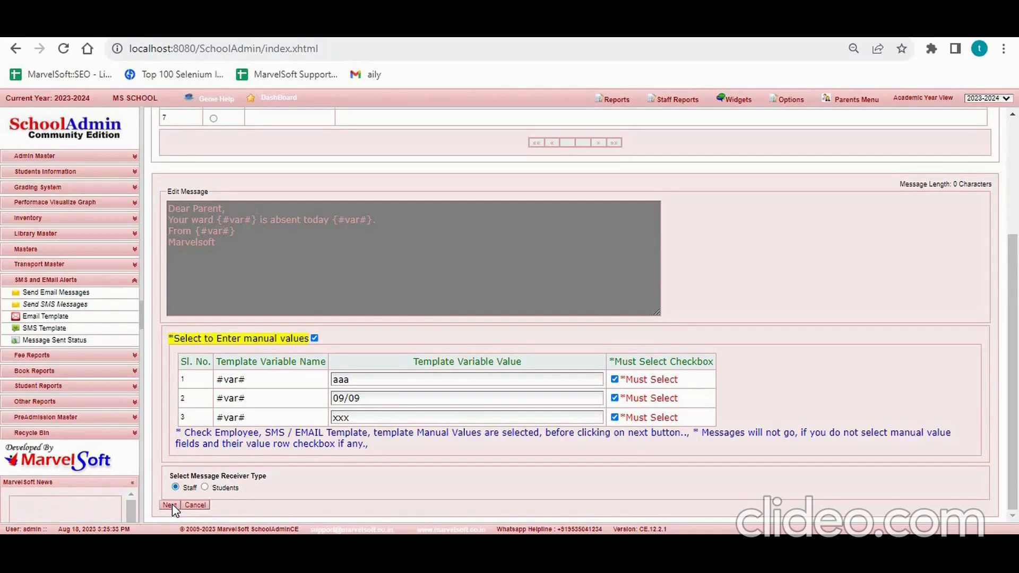
left_click(171, 505)
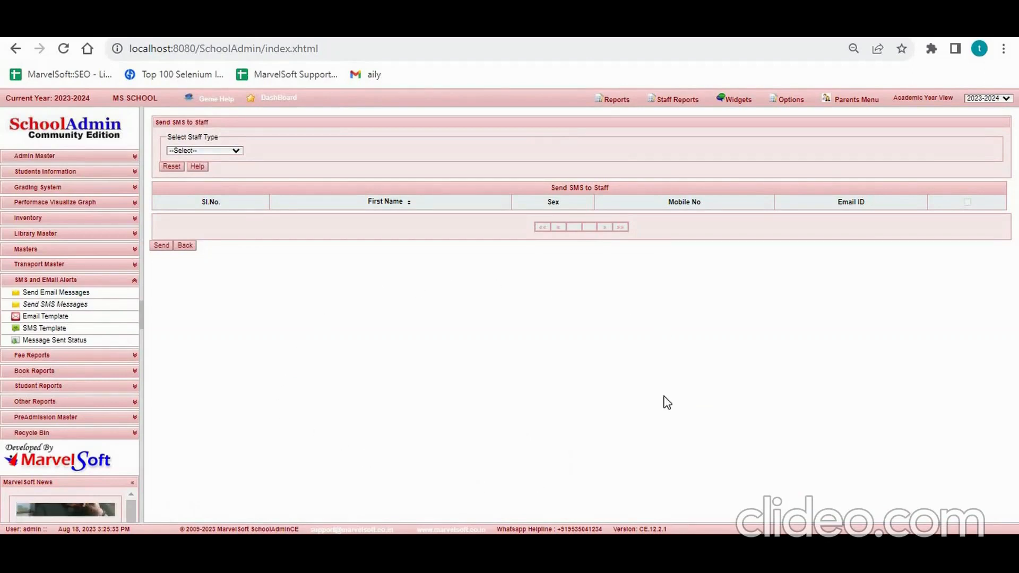
List the staff of type PRIMARY, mark the listed staff member as recipient and send the SMS.
left_click(201, 150)
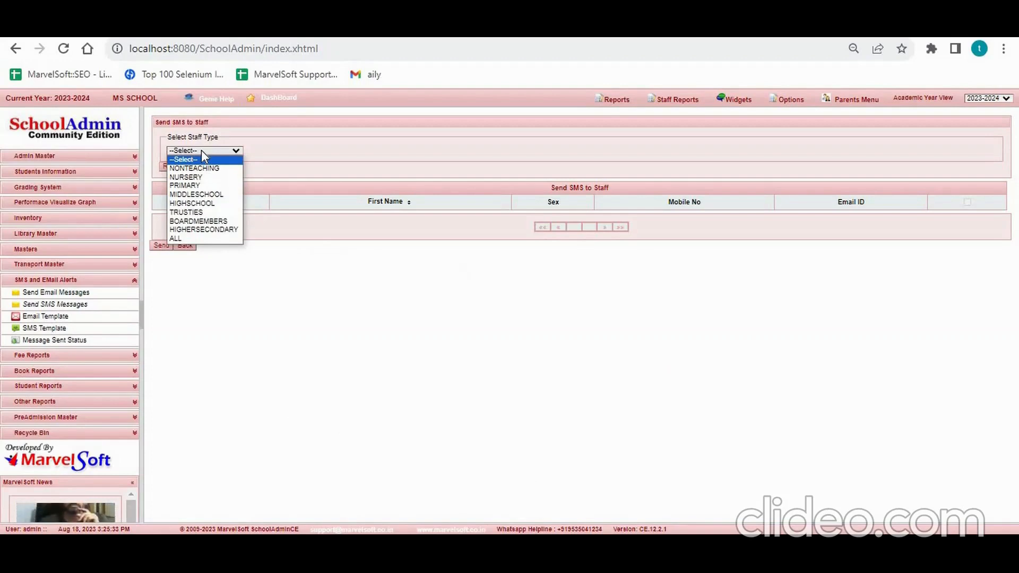
left_click(197, 178)
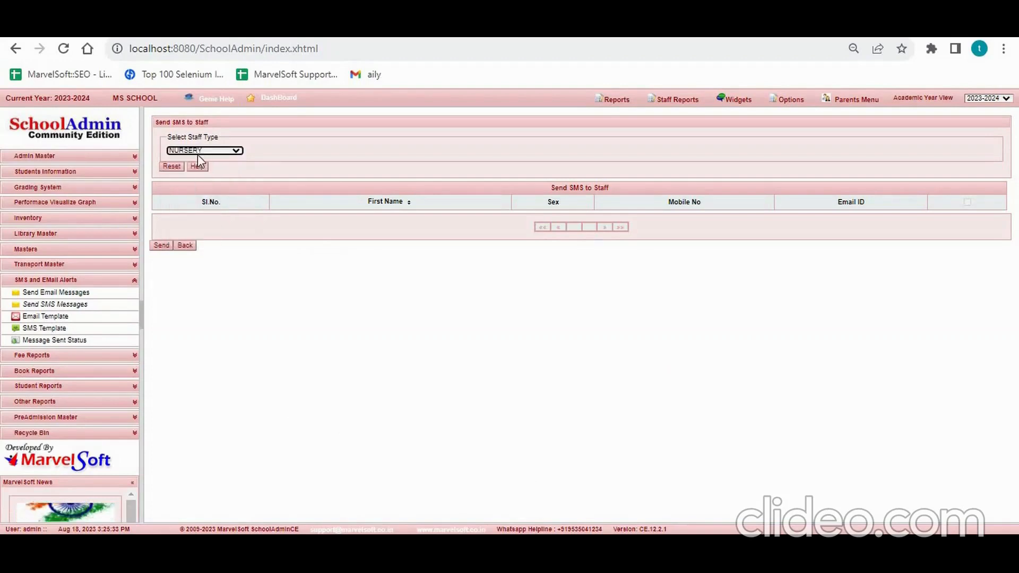
left_click(197, 151)
left_click(196, 185)
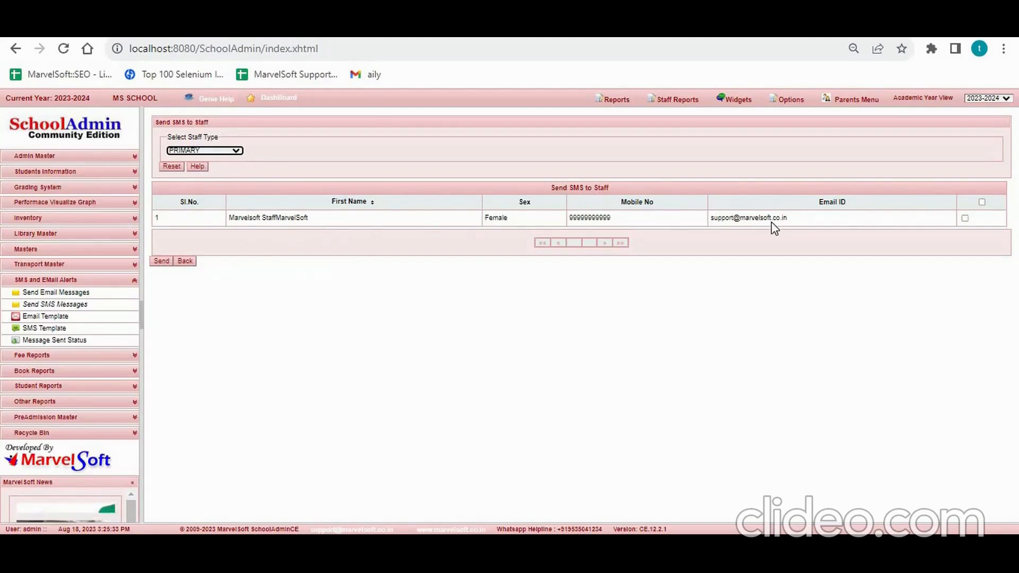
left_click(966, 219)
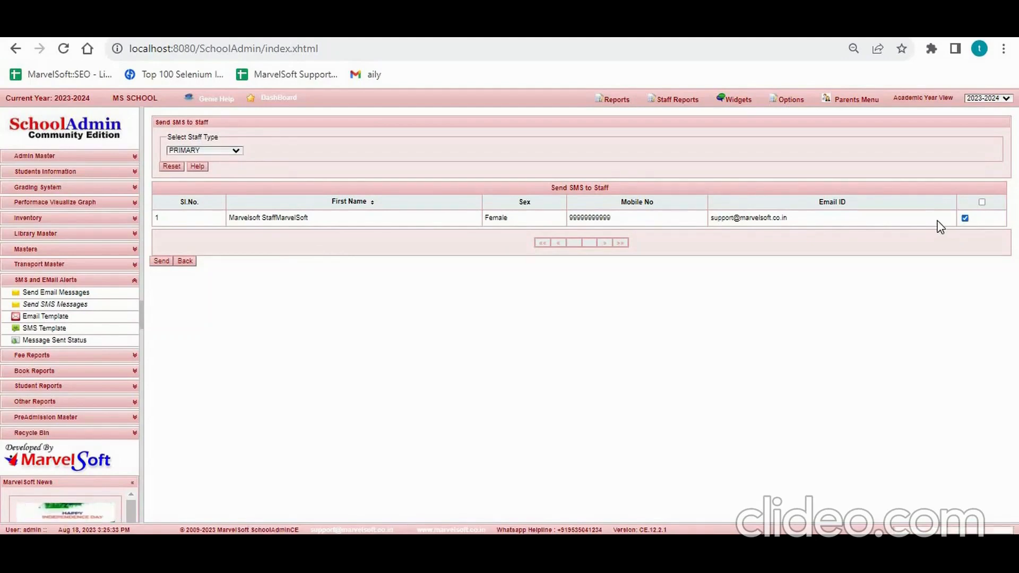
left_click(166, 261)
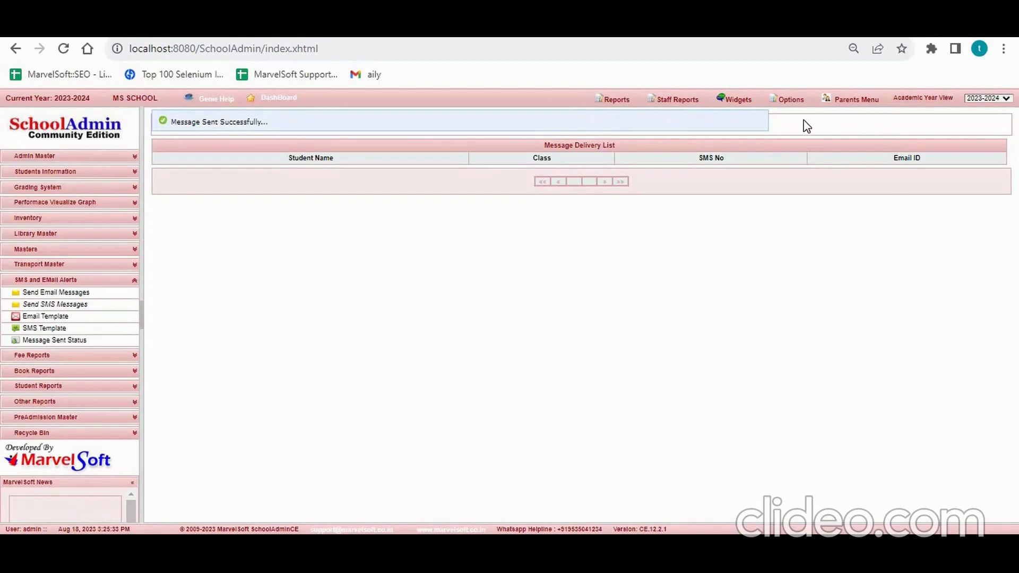
Open the SMS settings in the school options and check the SMS credit balance.
left_click(795, 102)
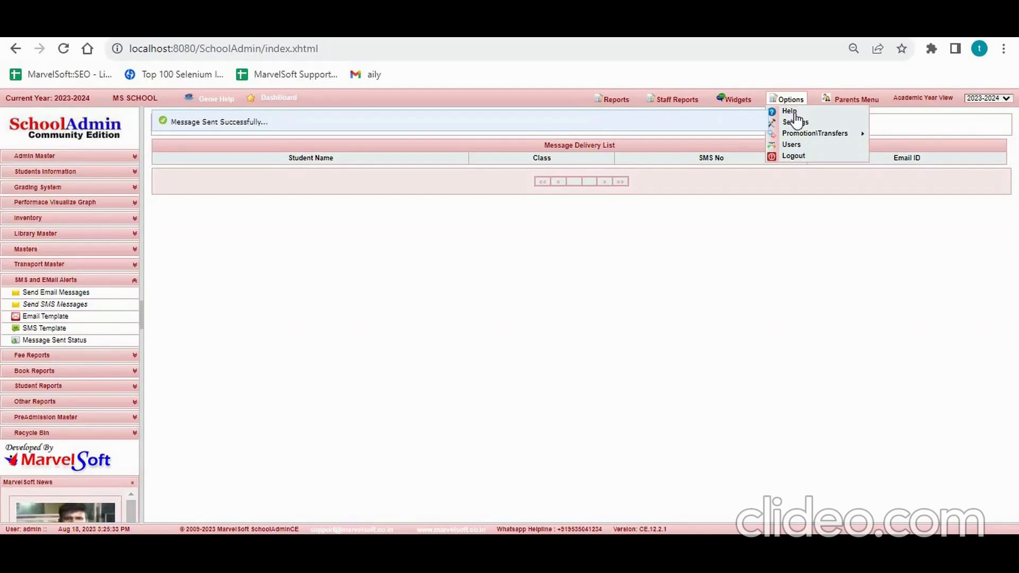
left_click(796, 122)
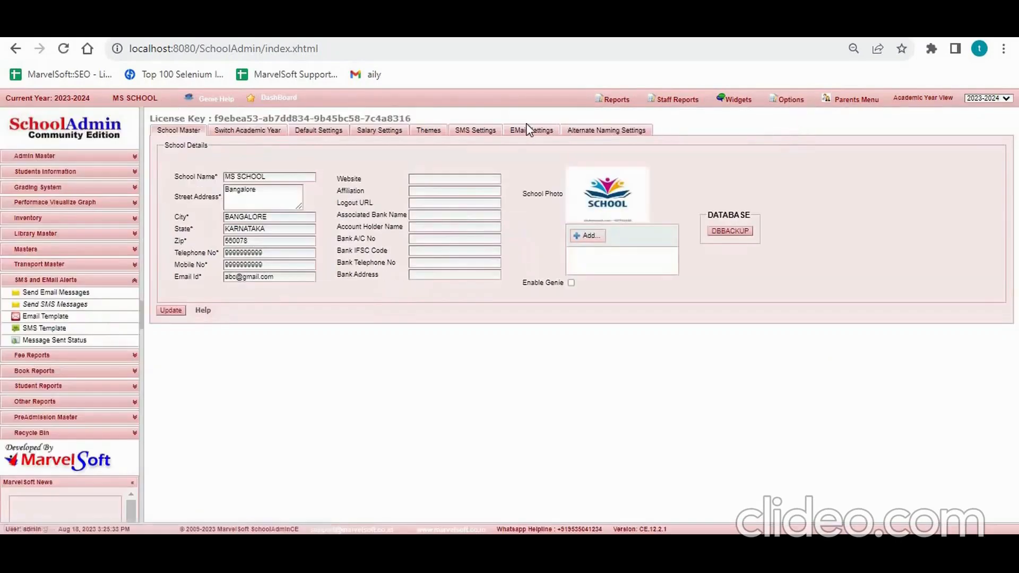
left_click(471, 133)
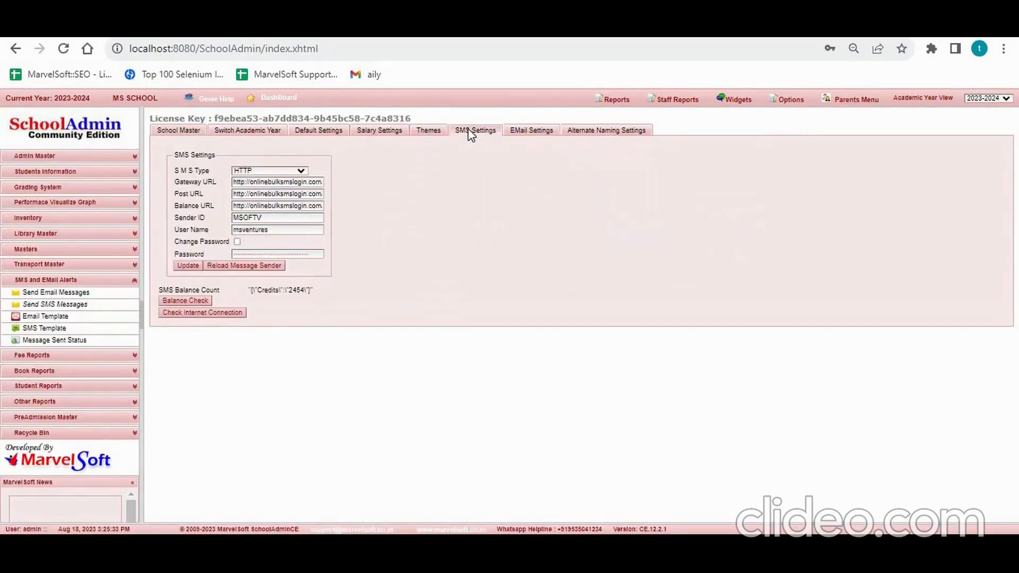
left_click(195, 299)
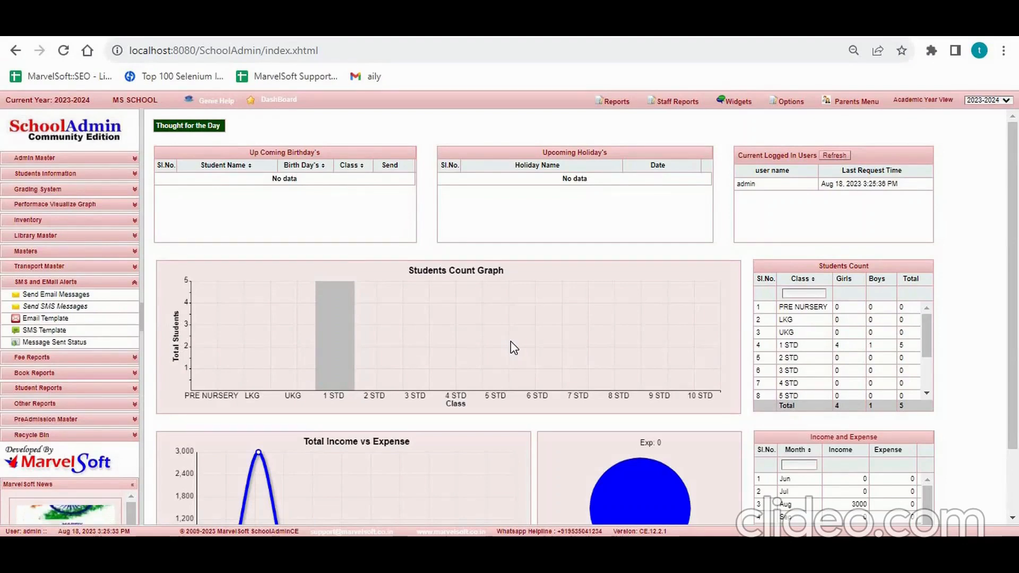
Open the Message Sent Status page for SMS and email alerts.
left_click(80, 347)
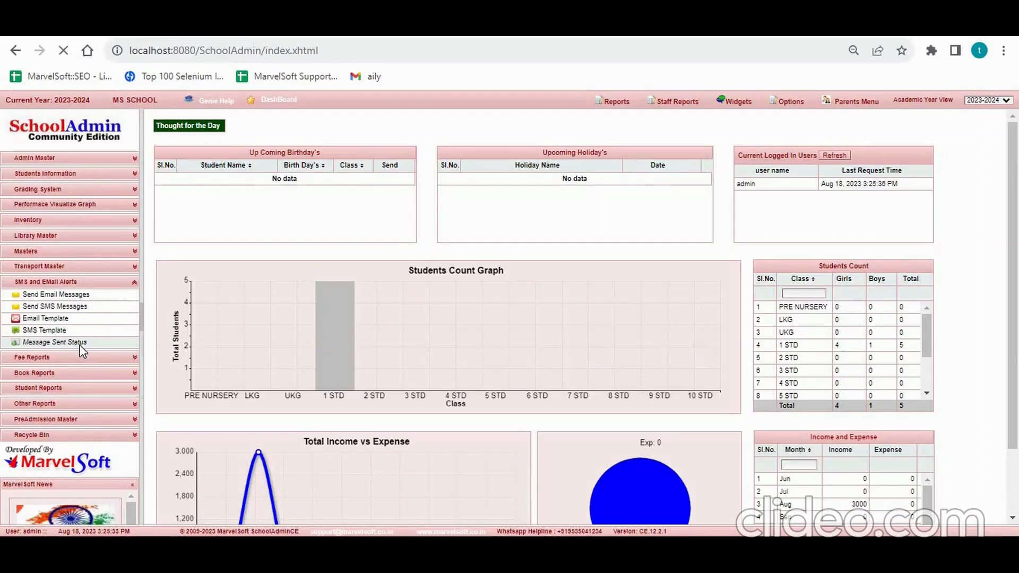